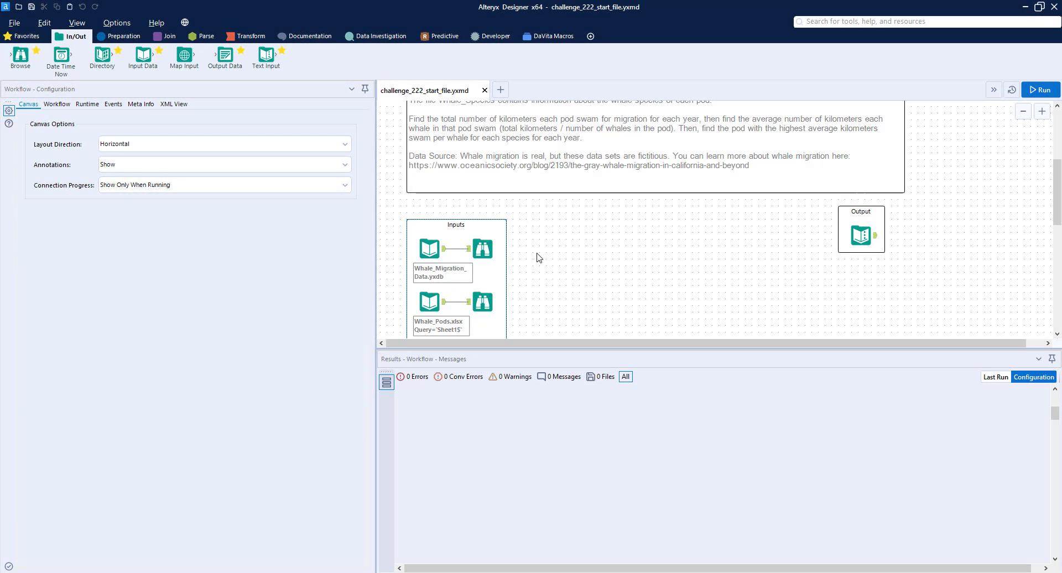
# Step: Scroll the canvas to read the whale challenge annotation
pyautogui.scroll(3, 594, 273)
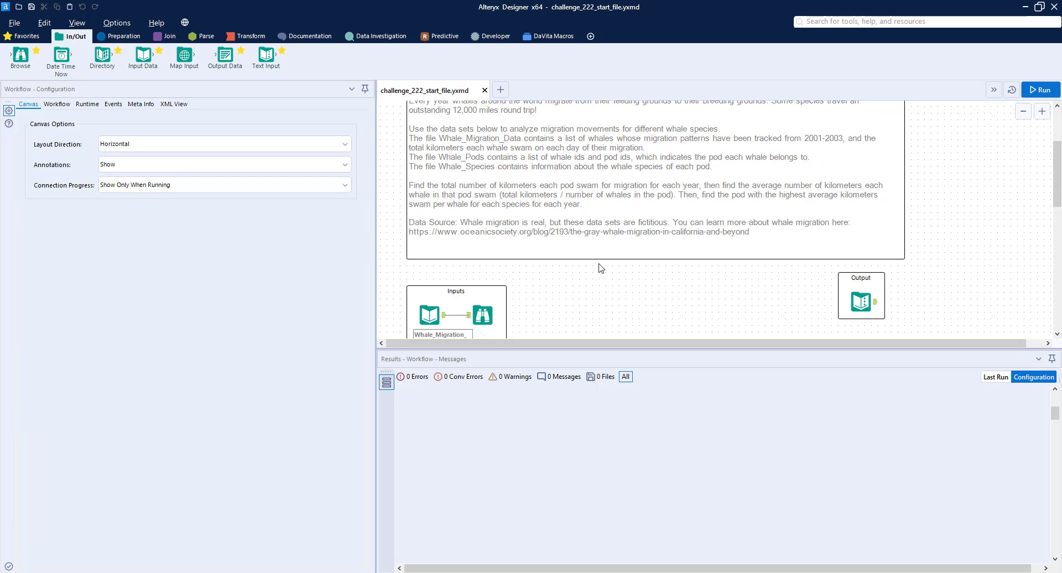
pyautogui.scroll(5, 601, 268)
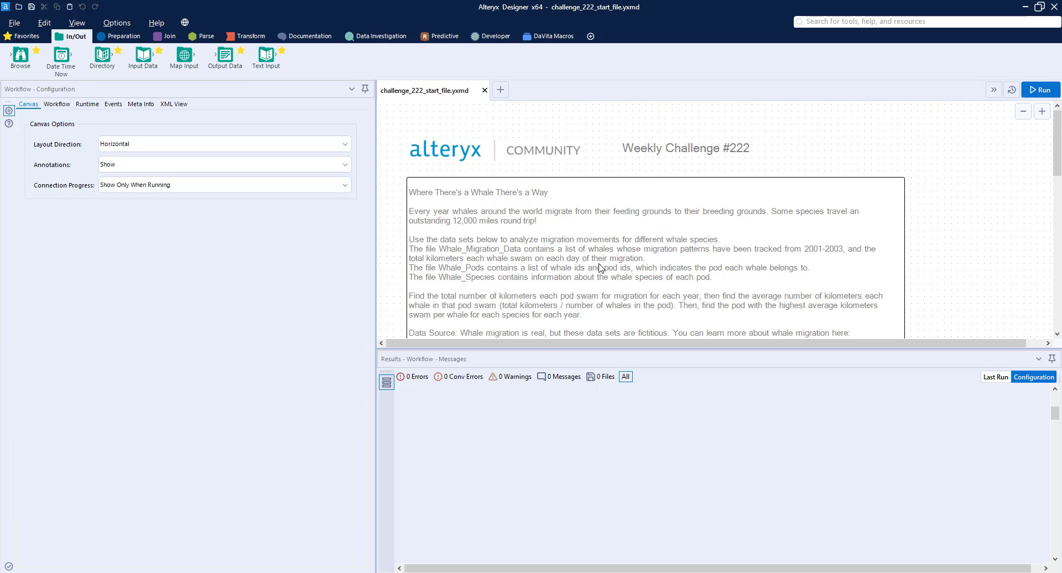
pyautogui.scroll(-5, 601, 268)
# Step: Run the workflow and inspect the Whale_Migration, Whale_Pods and Whale_Species input data
pyautogui.click(1040, 90)
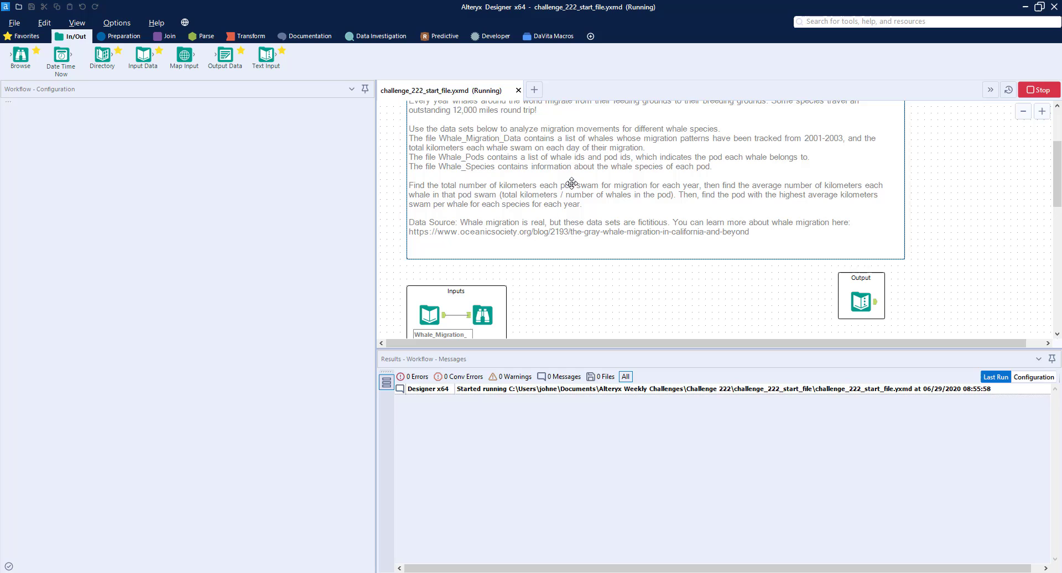
pyautogui.scroll(-7, 524, 262)
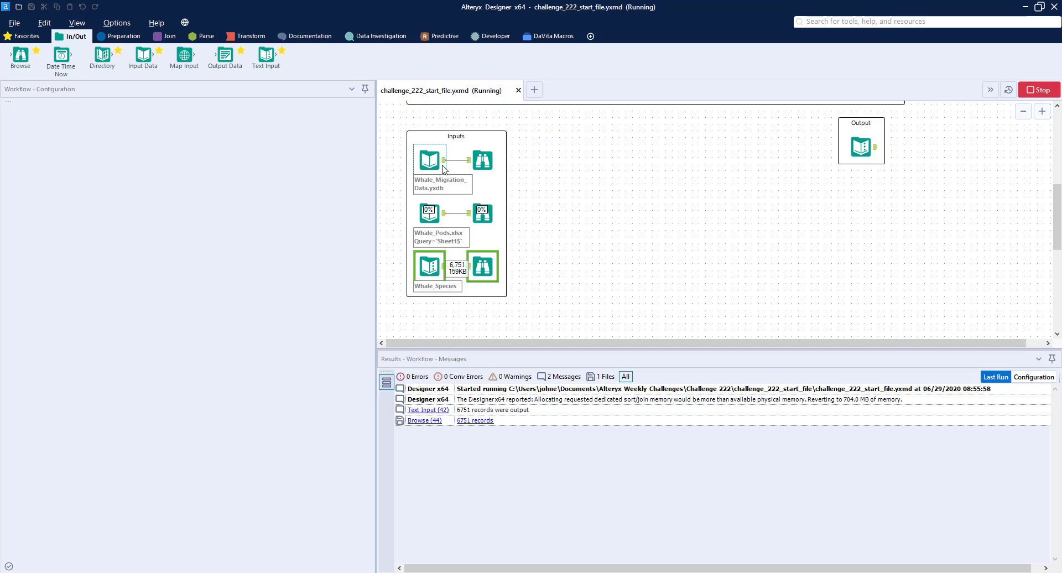
pyautogui.click(480, 160)
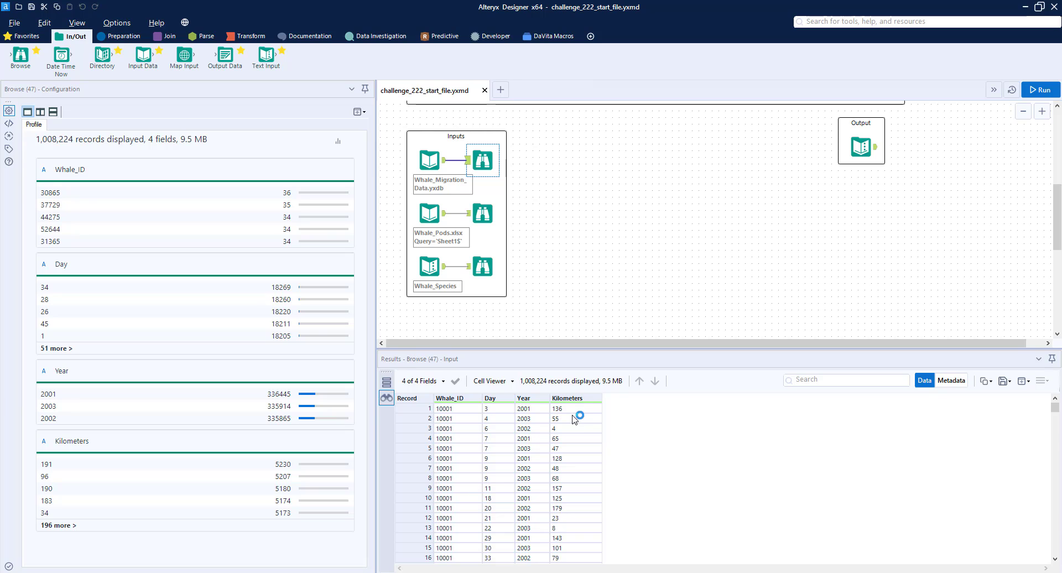
pyautogui.click(483, 214)
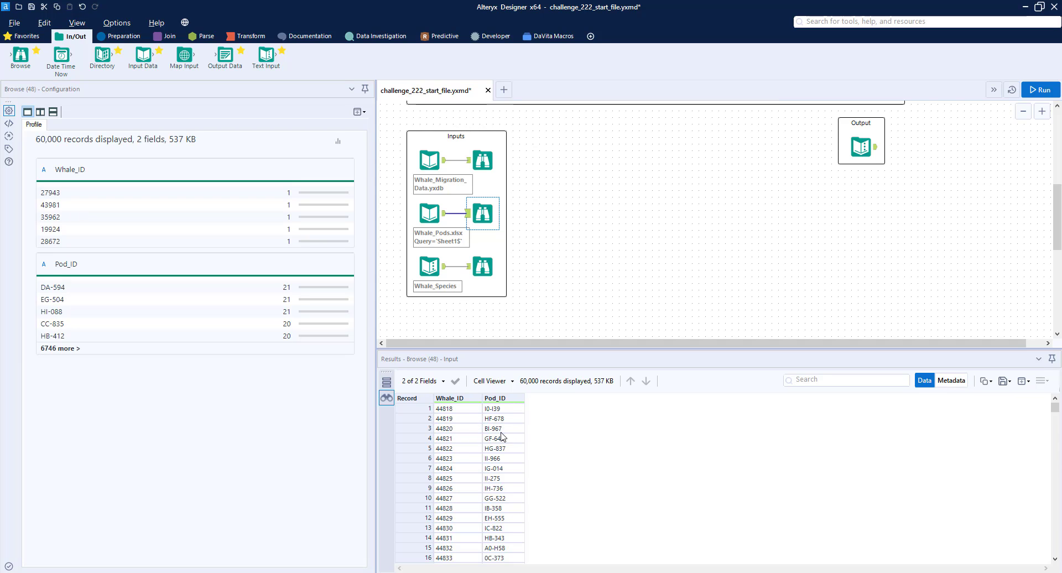
pyautogui.click(483, 267)
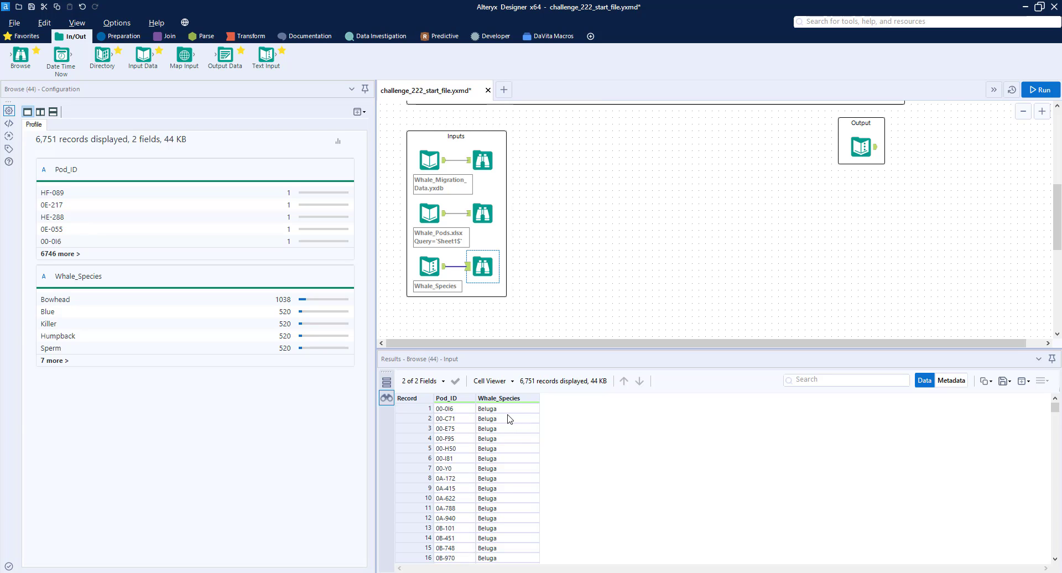
# Step: Check the 36-record expected output, then revisit the Whale_Species and 60,000-record Whale_Pods data
pyautogui.scroll(2, 809, 203)
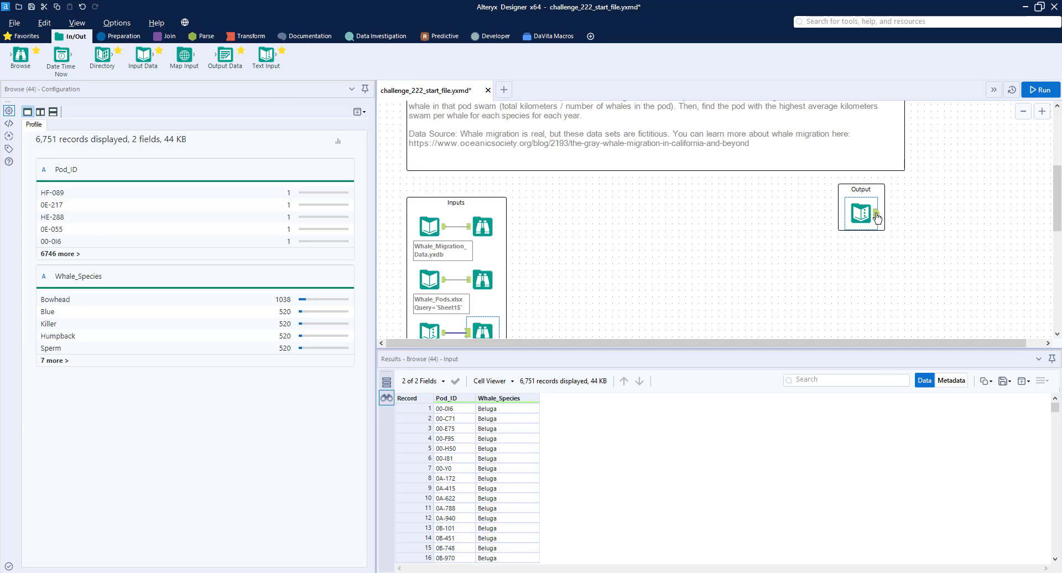
pyautogui.click(876, 216)
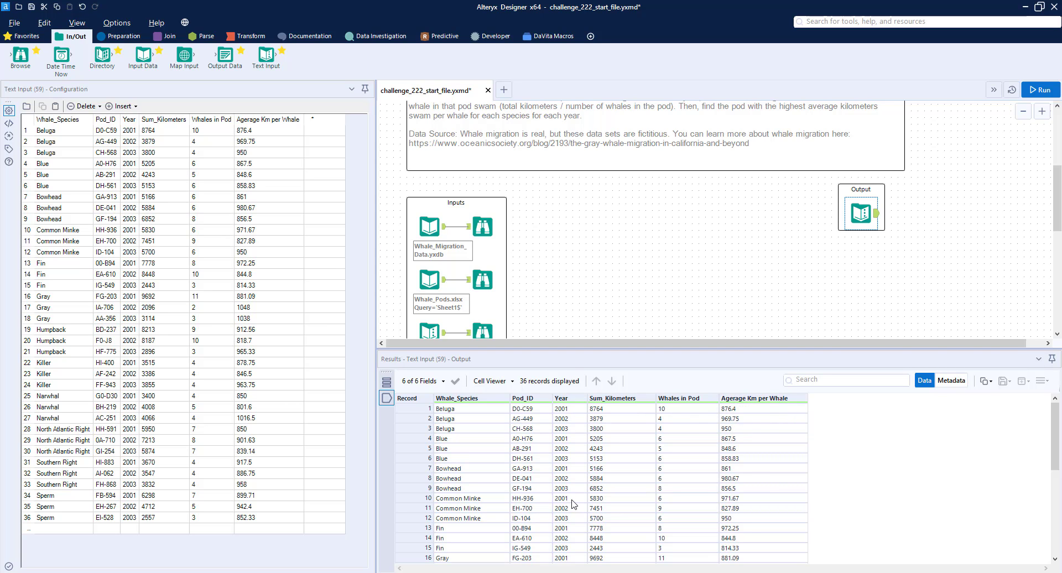
pyautogui.scroll(2, 563, 225)
pyautogui.scroll(-4, 563, 226)
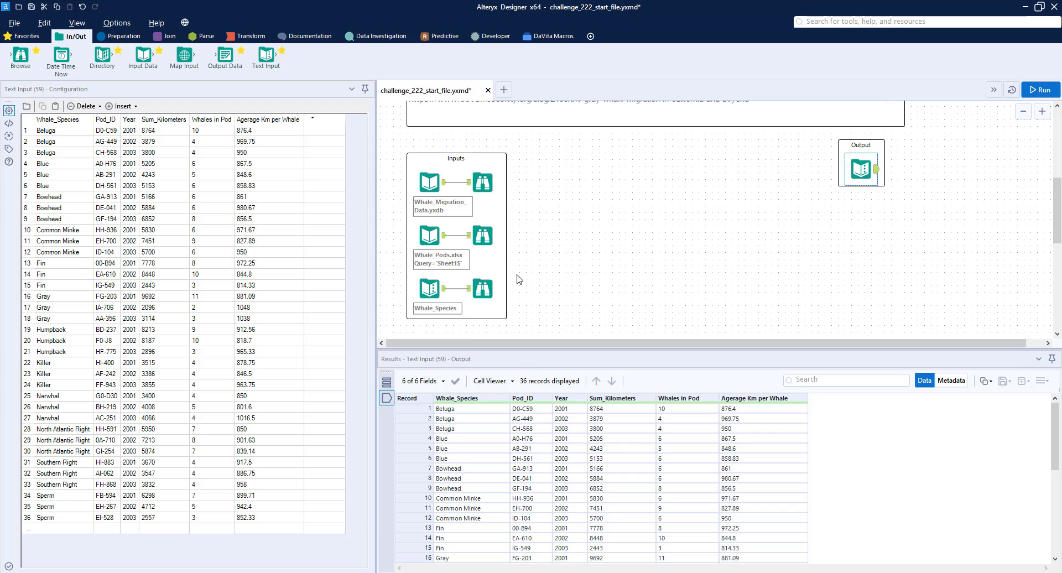
pyautogui.click(487, 286)
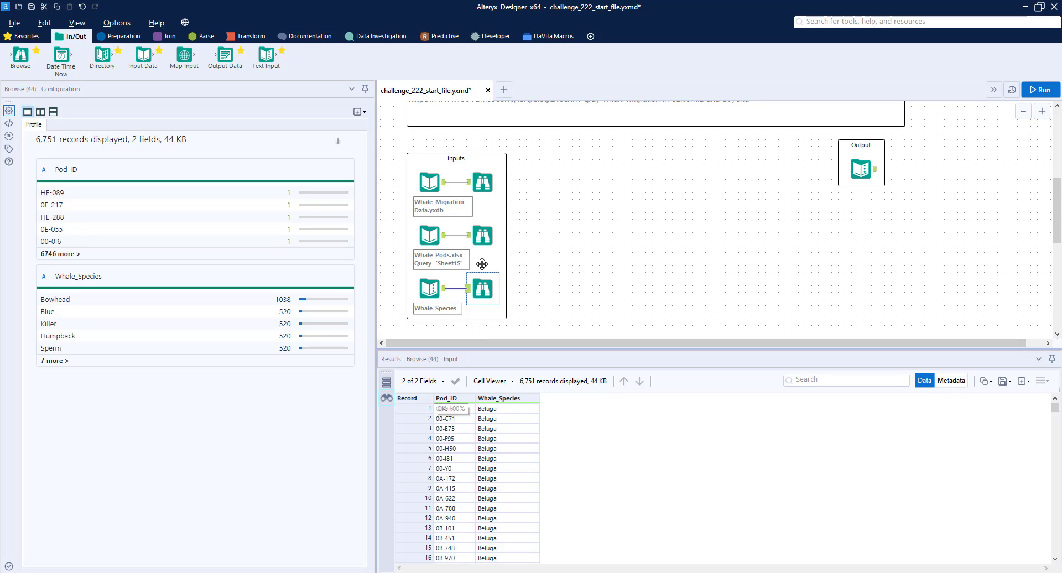
pyautogui.click(482, 235)
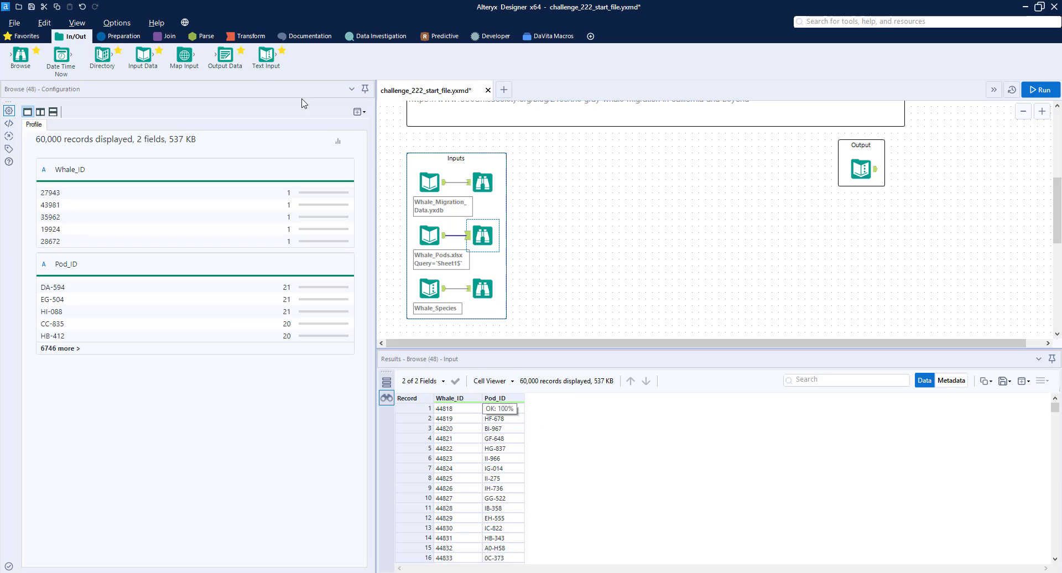
# Step: Join Whale_Pods (L) with Whale_Species (R) on Pod_ID, excluding the right Pod_ID field
pyautogui.click(166, 36)
pyautogui.moveTo(143, 57); pyautogui.dragTo(549, 261)
pyautogui.moveTo(444, 289); pyautogui.dragTo(535, 268)
pyautogui.click(502, 255)
pyautogui.moveTo(445, 235); pyautogui.dragTo(536, 255)
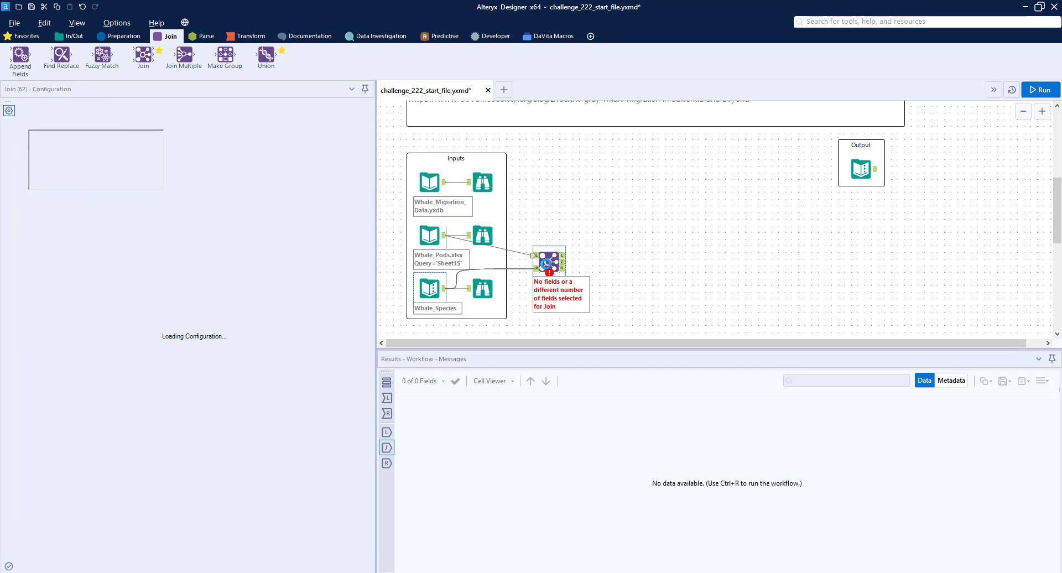
pyautogui.click(547, 260)
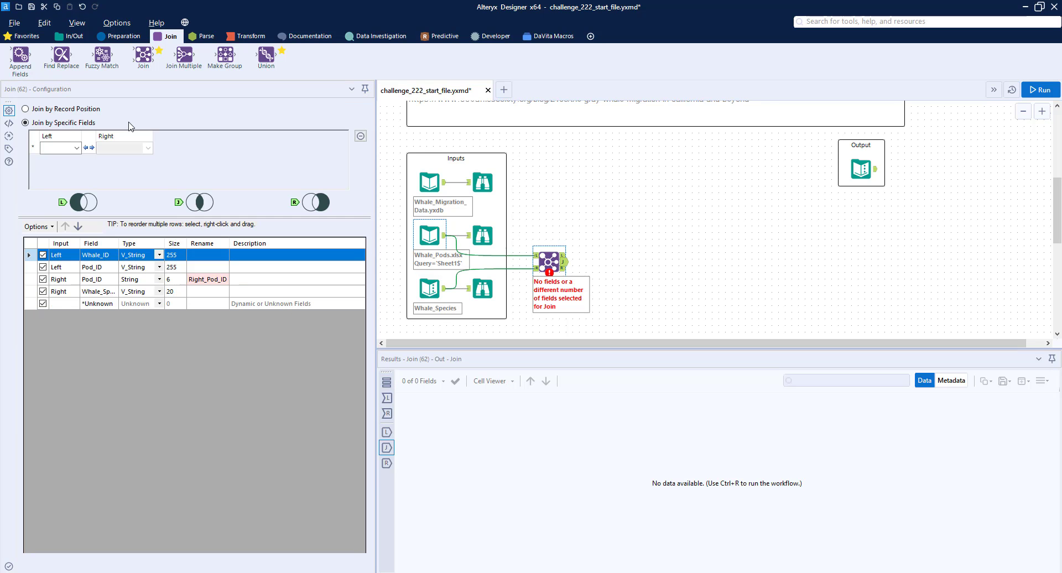
pyautogui.click(73, 148)
pyautogui.click(56, 166)
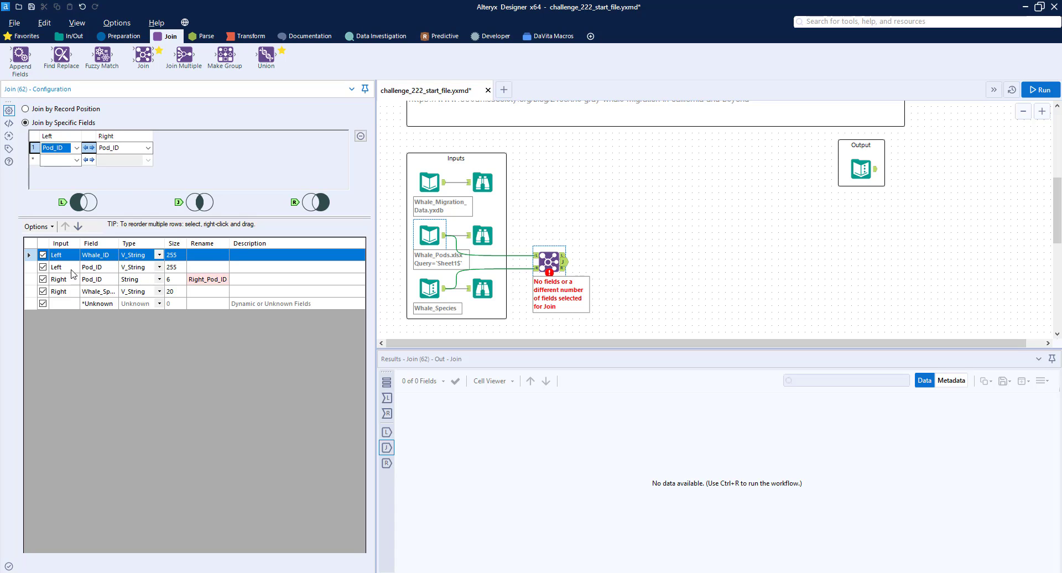
pyautogui.click(43, 279)
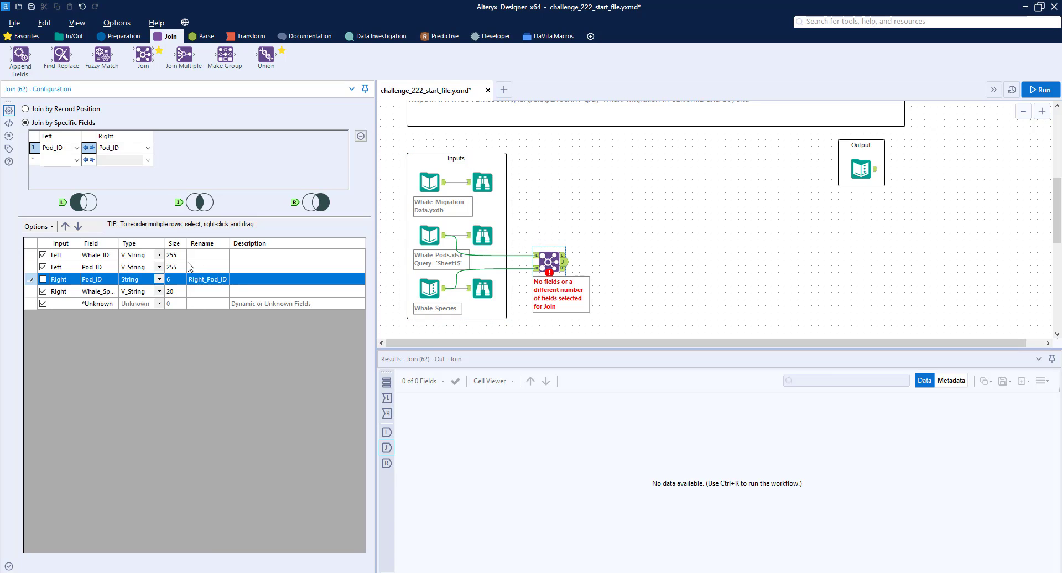
pyautogui.click(484, 179)
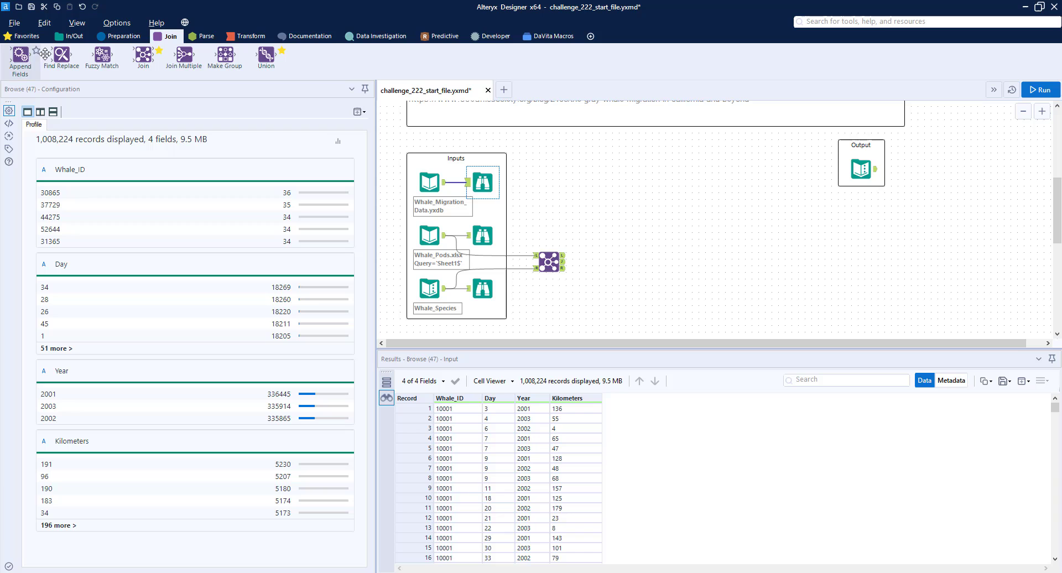
# Step: Add a second Join of Whale_Migration (L) and the first join (R) on Whale_ID, dropping right Whale_ID
pyautogui.moveTo(144, 54); pyautogui.dragTo(622, 183)
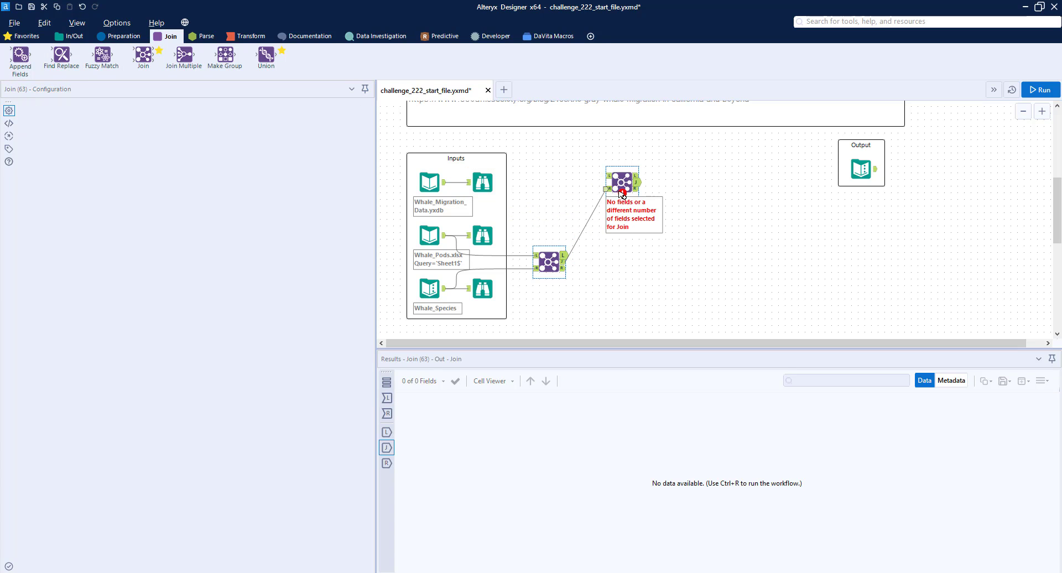
pyautogui.moveTo(444, 183); pyautogui.dragTo(609, 176)
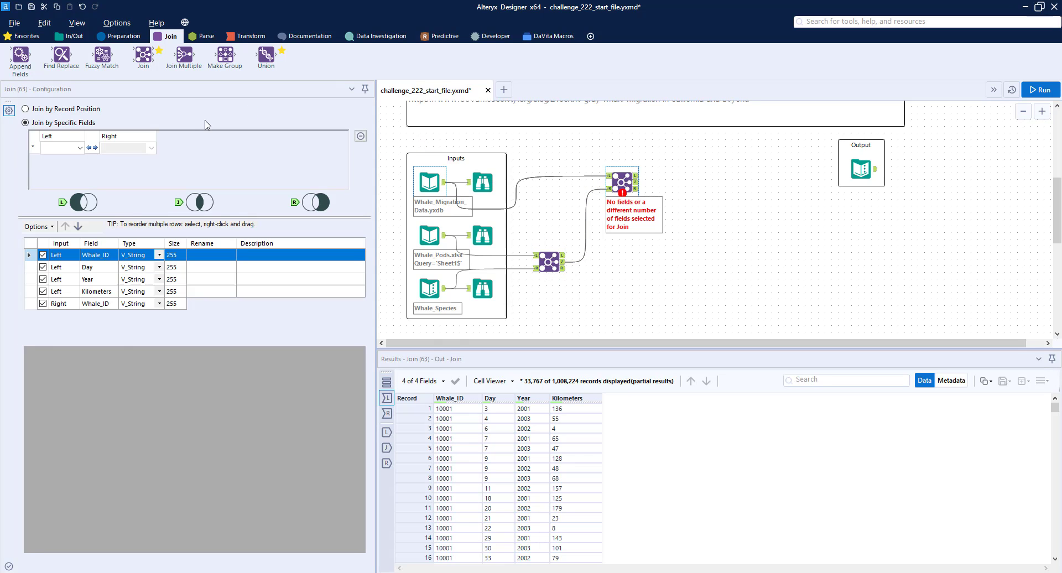
pyautogui.click(75, 147)
pyautogui.click(55, 160)
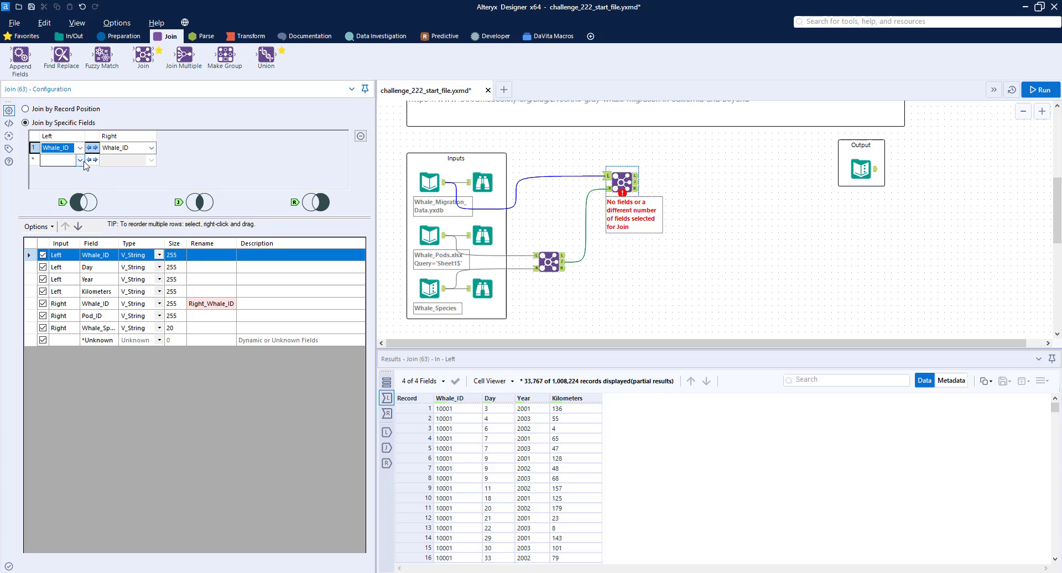
pyautogui.click(45, 305)
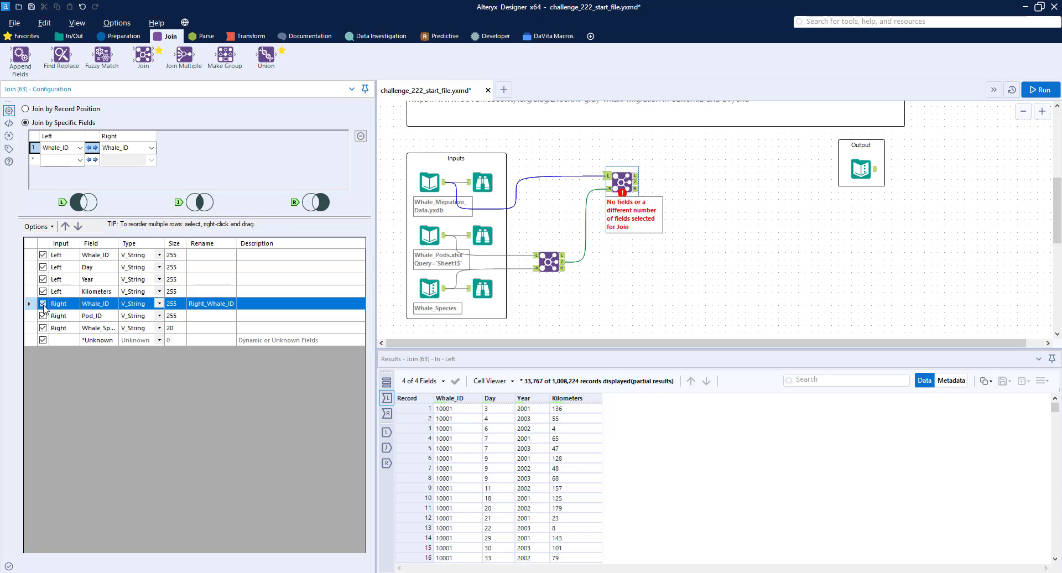
# Step: Collapse the Output container on the canvas
pyautogui.scroll(3, 856, 283)
pyautogui.click(848, 211)
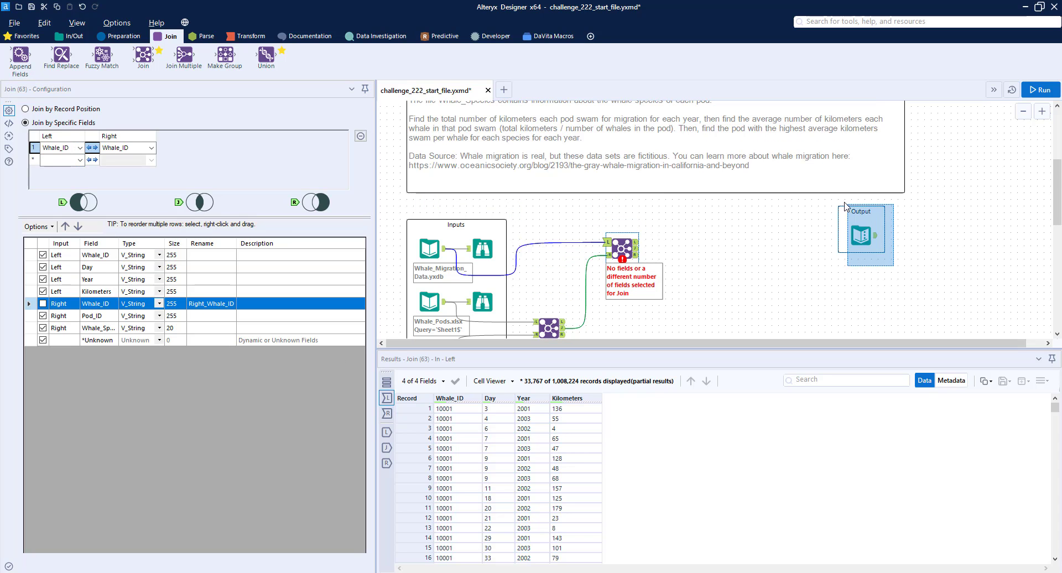
pyautogui.click(848, 211)
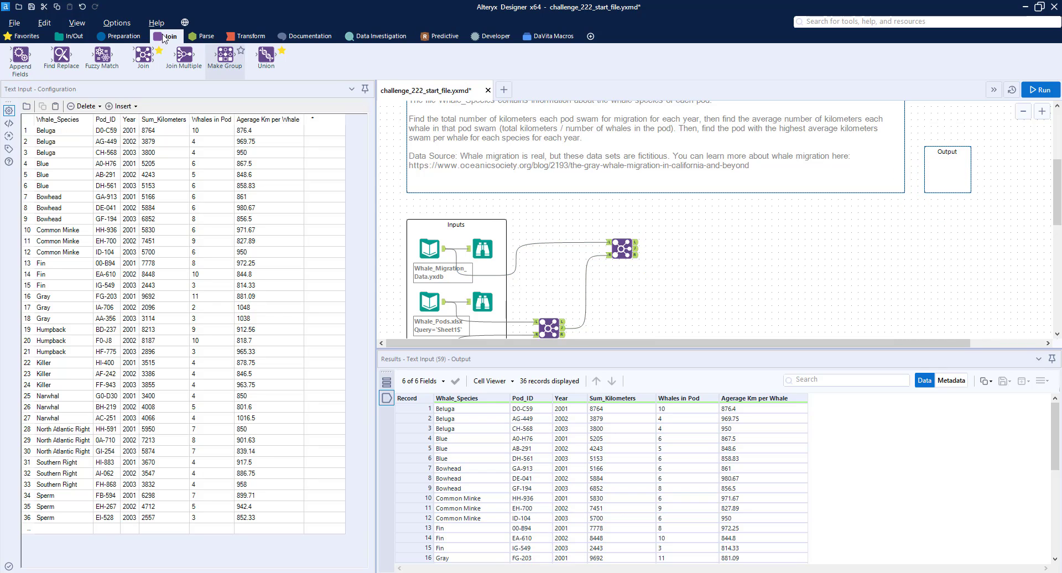
# Step: Attach a Browse after the second join, run, and review the 1,008,224 records with Pod_ID and Whale_Species
pyautogui.click(61, 34)
pyautogui.moveTo(20, 56); pyautogui.dragTo(688, 249)
pyautogui.click(1040, 89)
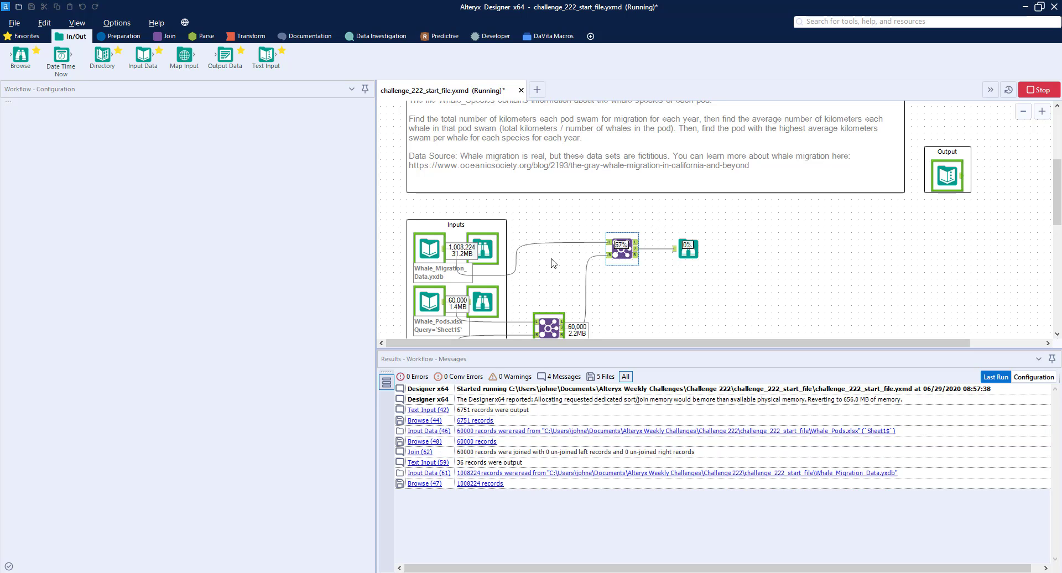
pyautogui.click(688, 249)
pyautogui.scroll(-1, 719, 251)
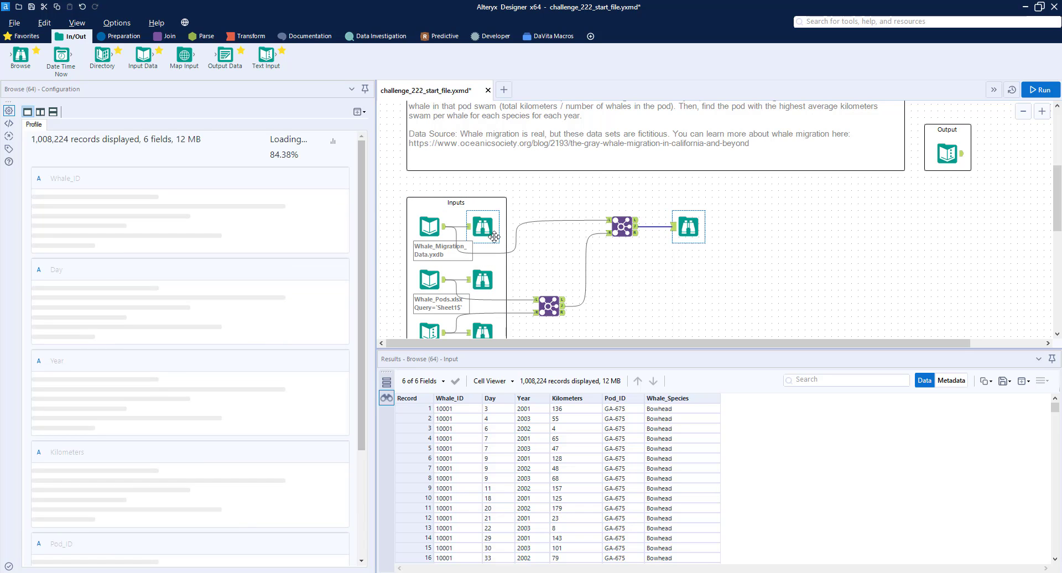
pyautogui.scroll(-1, 494, 237)
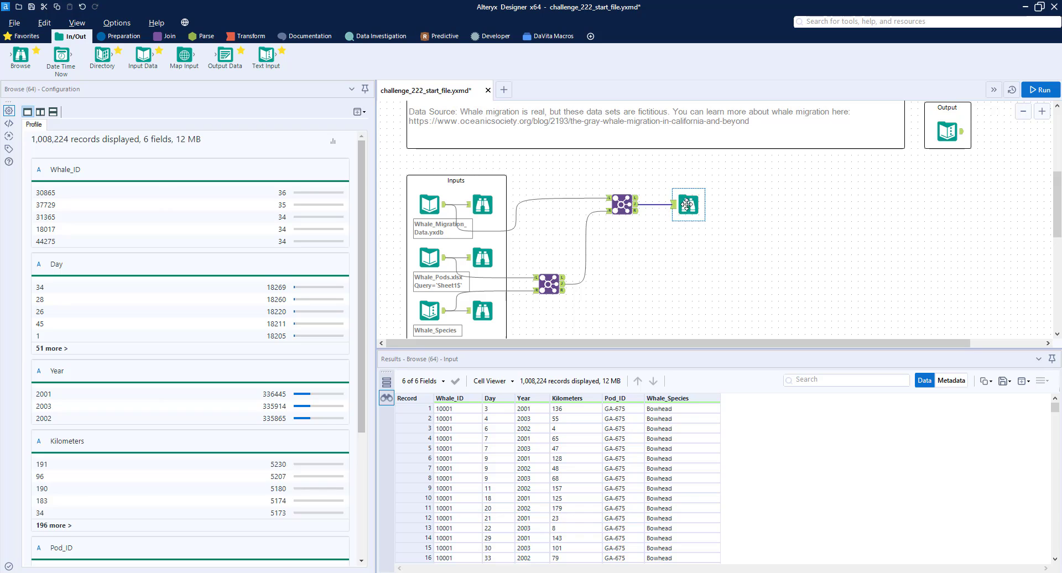
pyautogui.moveTo(686, 204); pyautogui.dragTo(853, 209)
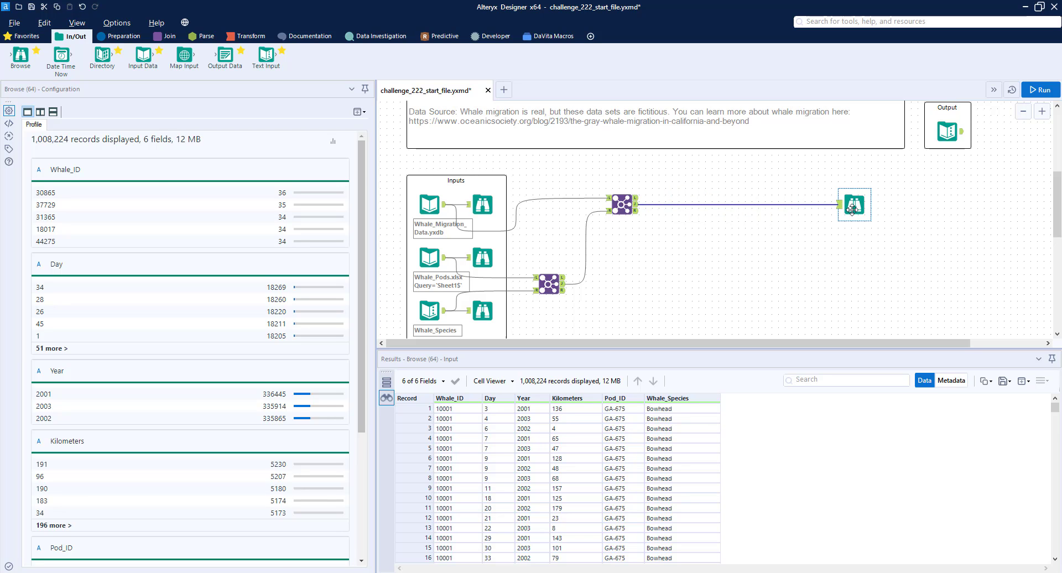
pyautogui.scroll(3, 744, 236)
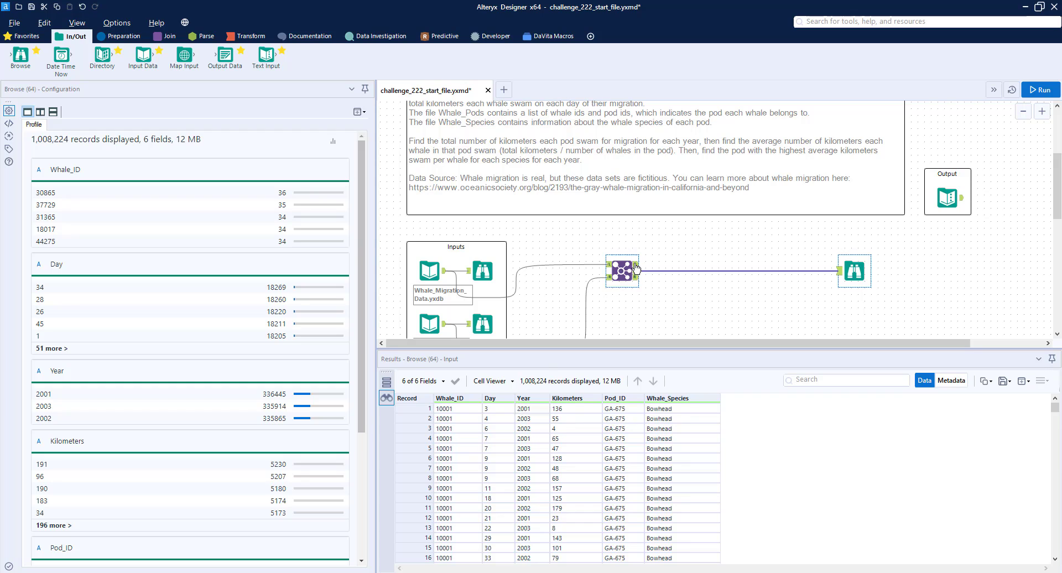
# Step: Insert a Summarize tool between the second join and the Browse, glancing at the expected output
pyautogui.click(243, 37)
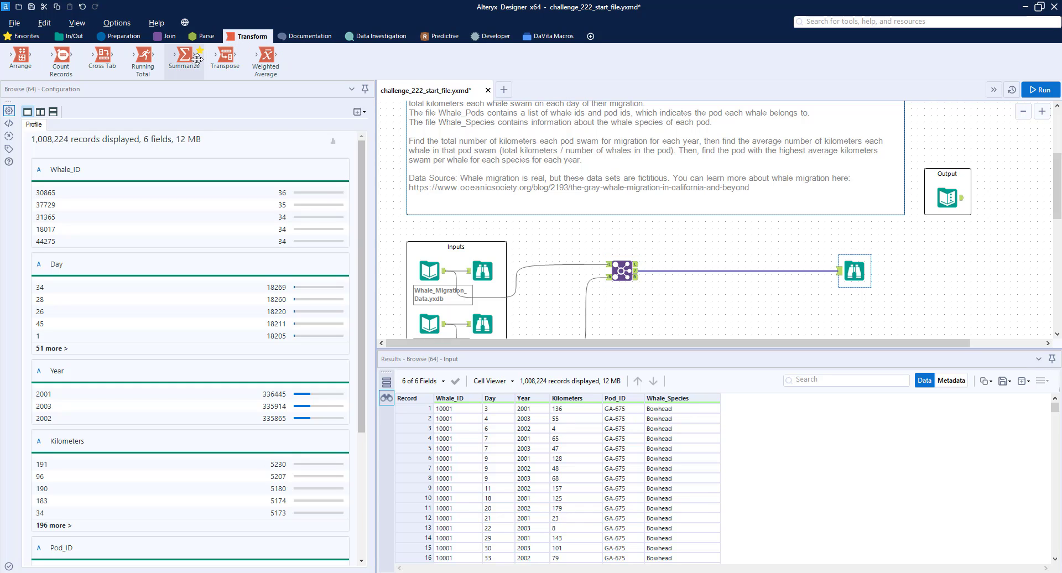
pyautogui.moveTo(191, 60); pyautogui.dragTo(681, 271)
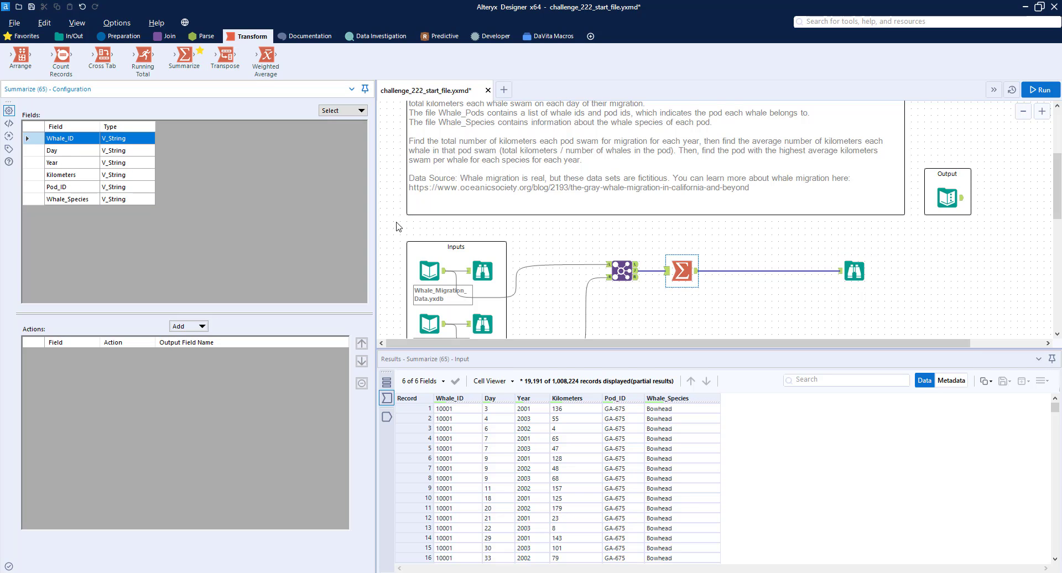
pyautogui.click(940, 200)
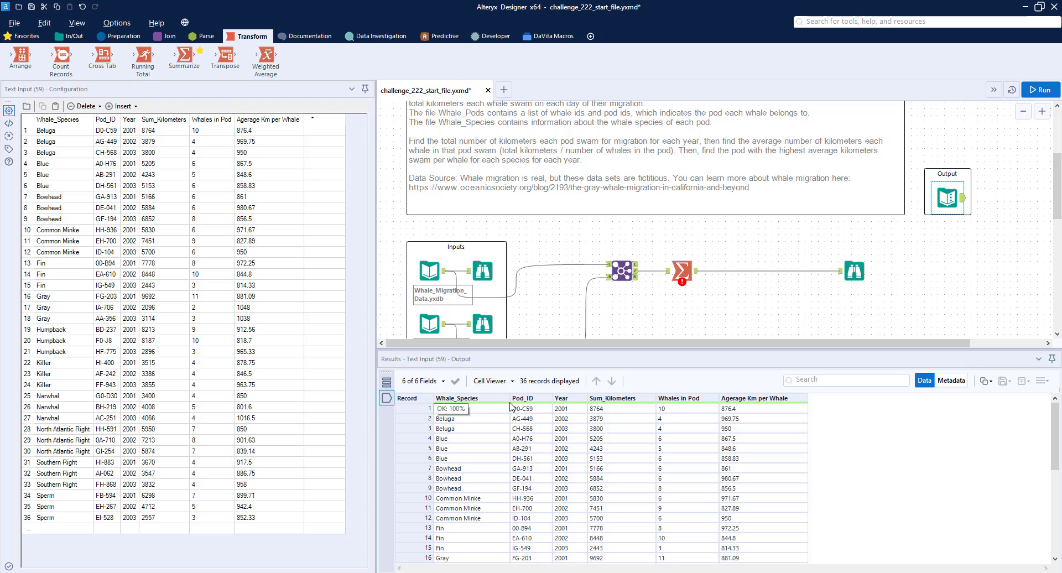
pyautogui.click(681, 271)
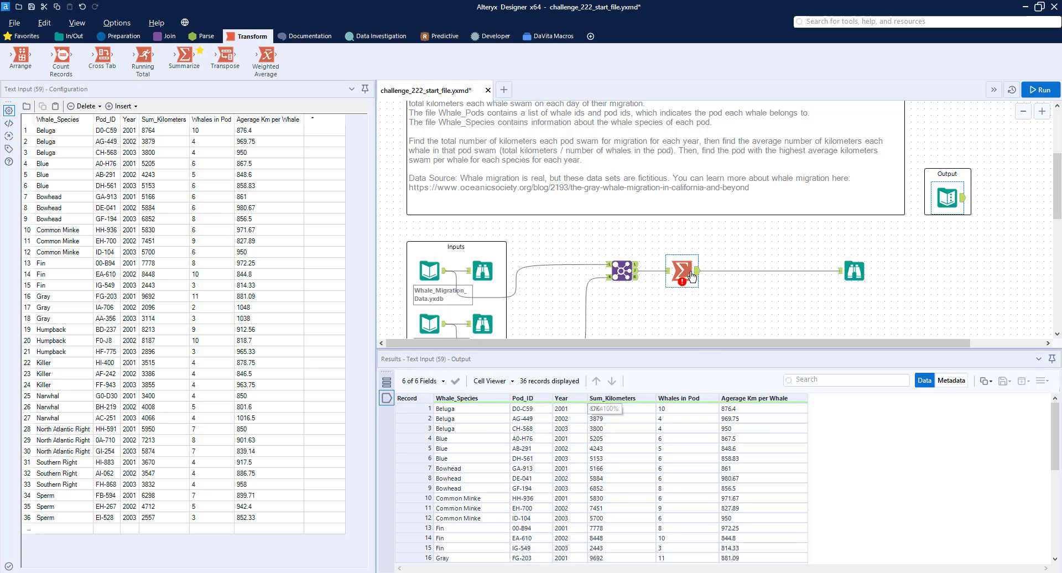
# Step: Group the summary by Whale_Species, Pod_ID and Year
pyautogui.click(73, 199)
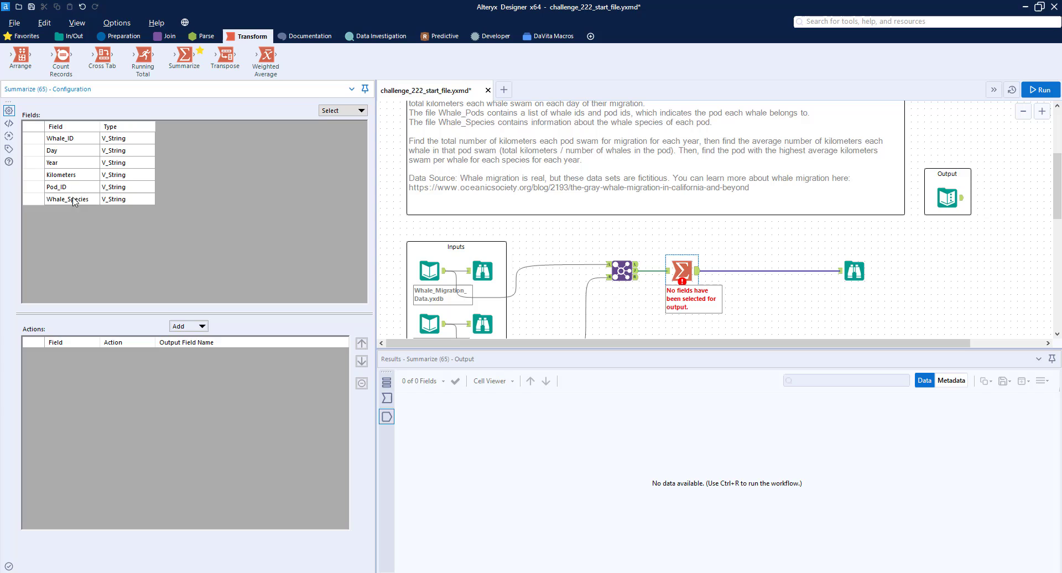
pyautogui.click(196, 327)
pyautogui.click(200, 339)
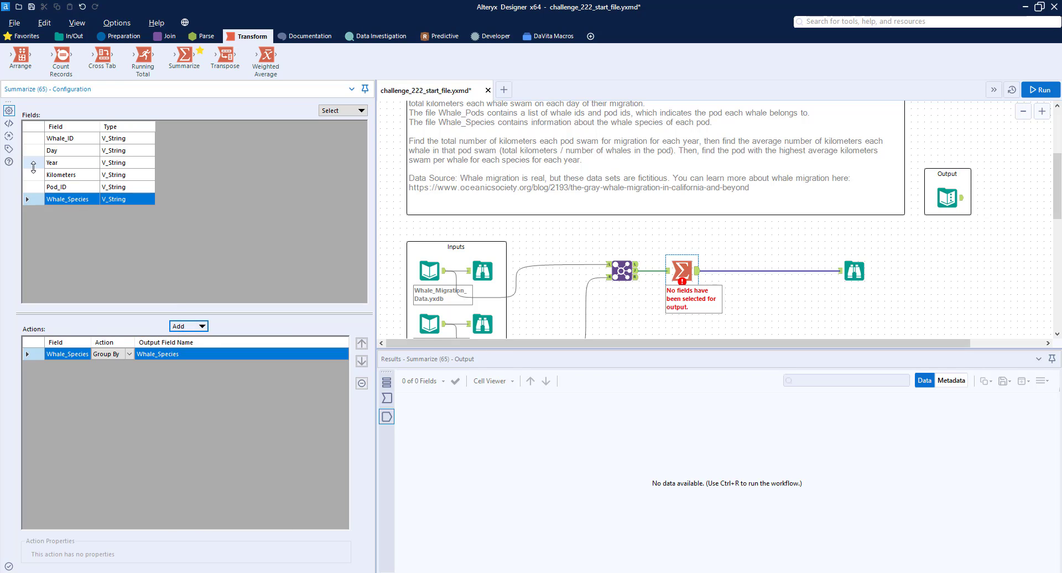
pyautogui.click(60, 187)
pyautogui.click(185, 326)
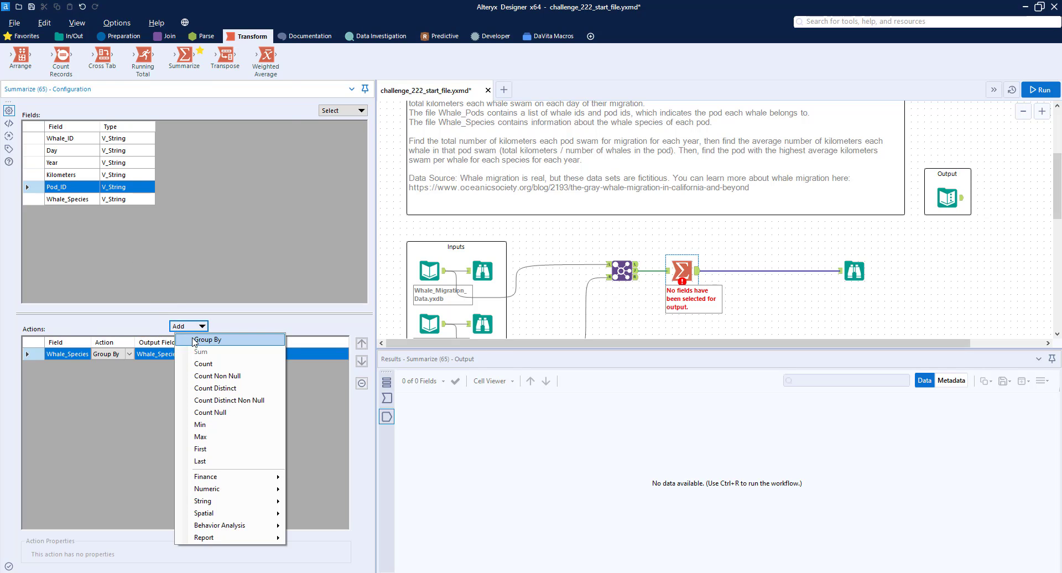
pyautogui.click(200, 340)
pyautogui.click(55, 154)
pyautogui.click(57, 160)
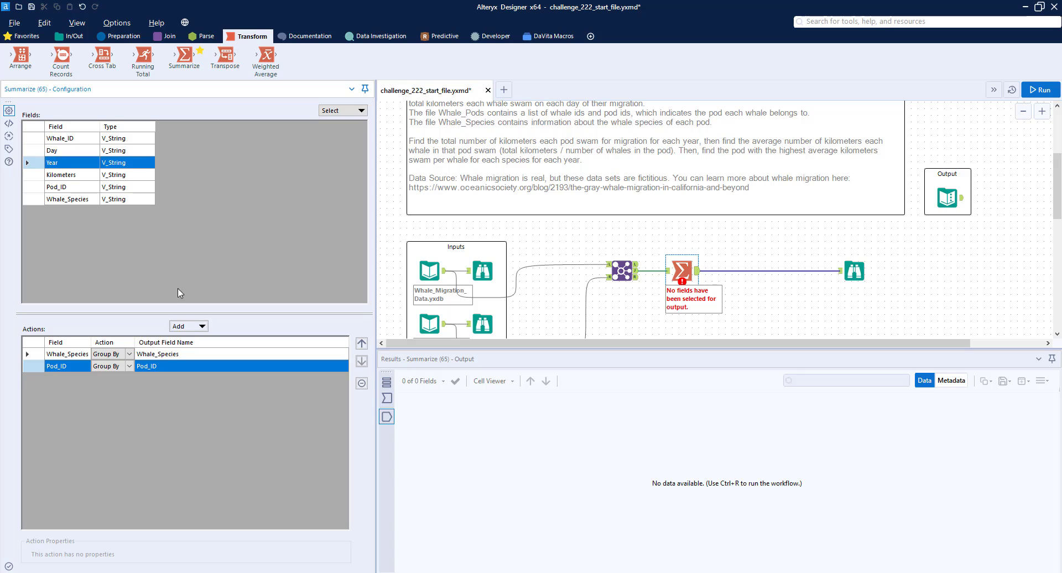
pyautogui.click(180, 325)
pyautogui.click(194, 340)
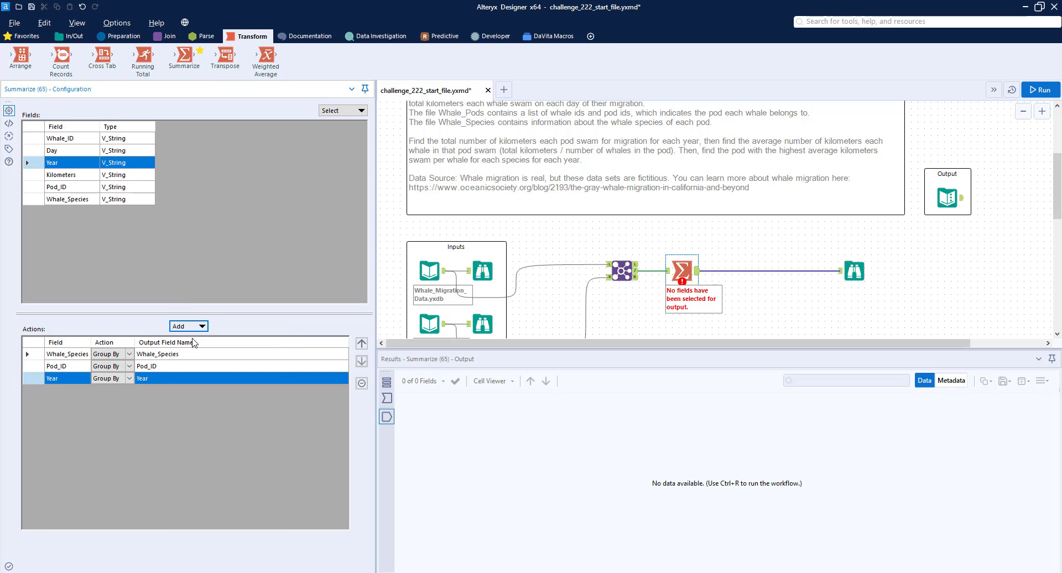
# Step: Compare against the expected output, then select Kilometers to pick a summary action
pyautogui.click(962, 202)
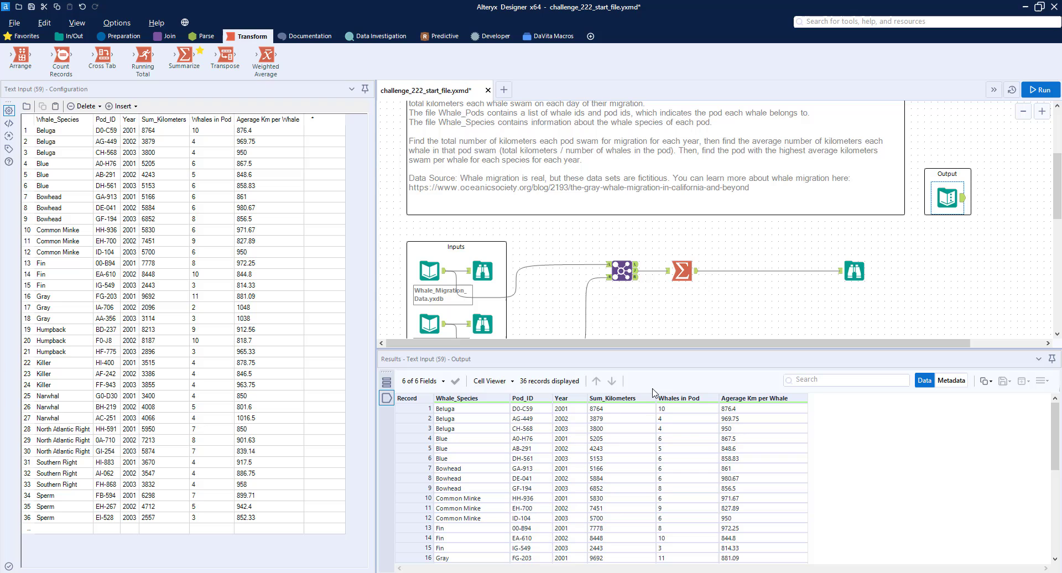
pyautogui.click(685, 275)
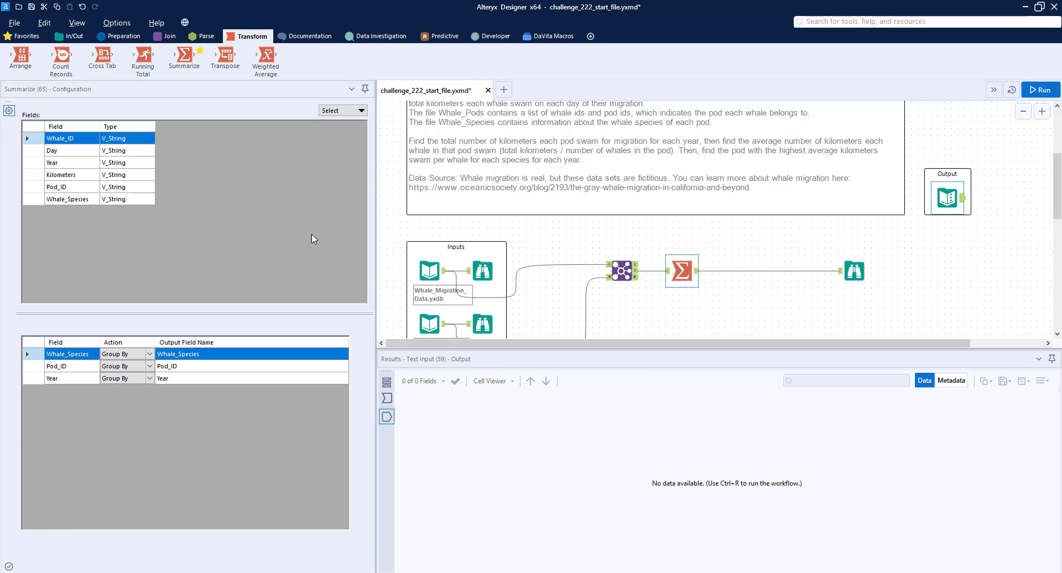
pyautogui.click(64, 174)
pyautogui.click(187, 327)
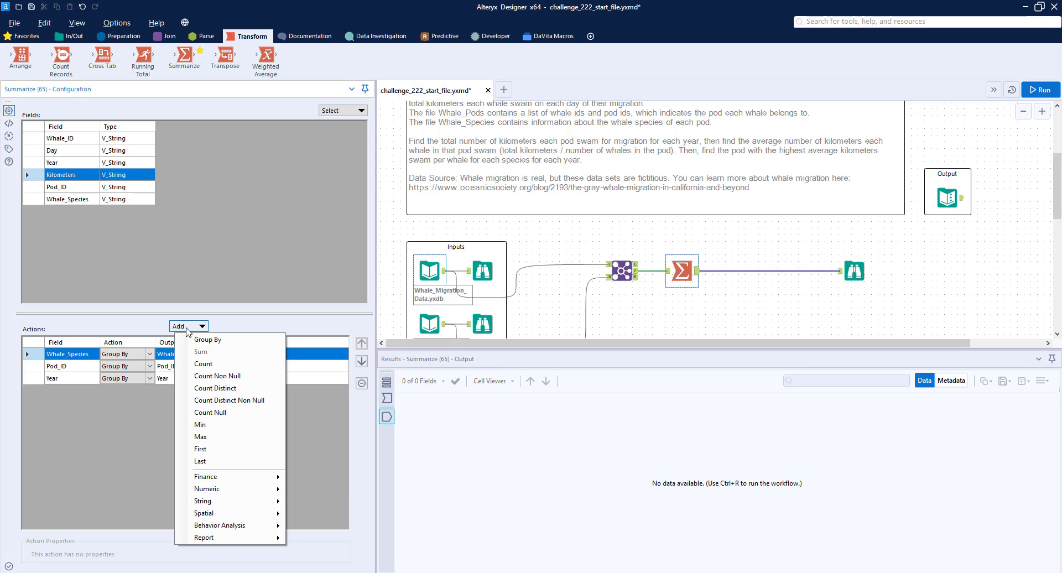
# Step: In the Join's field settings, change the Kilometers data type to Double
pyautogui.click(625, 271)
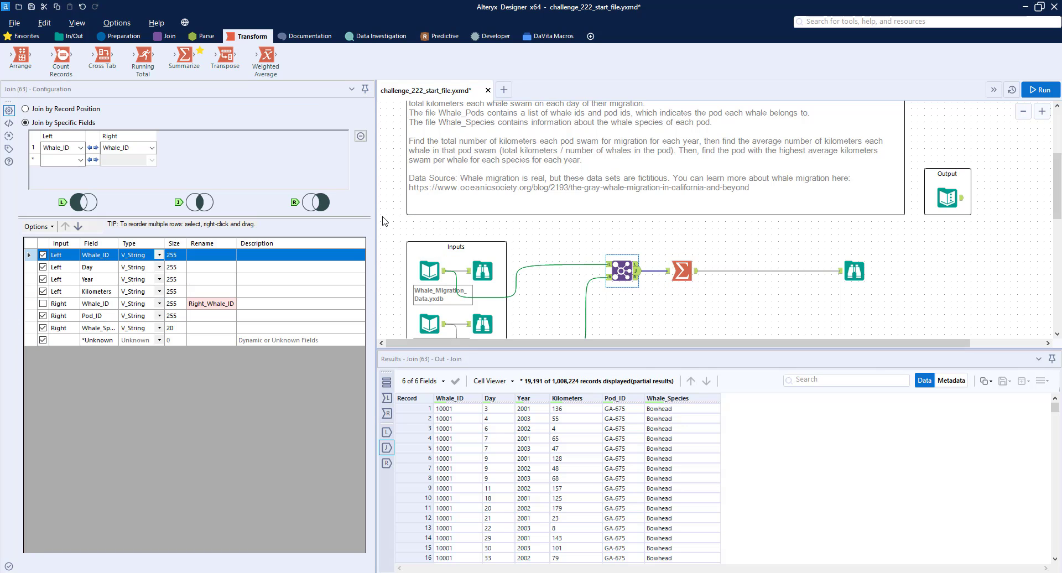
pyautogui.click(162, 292)
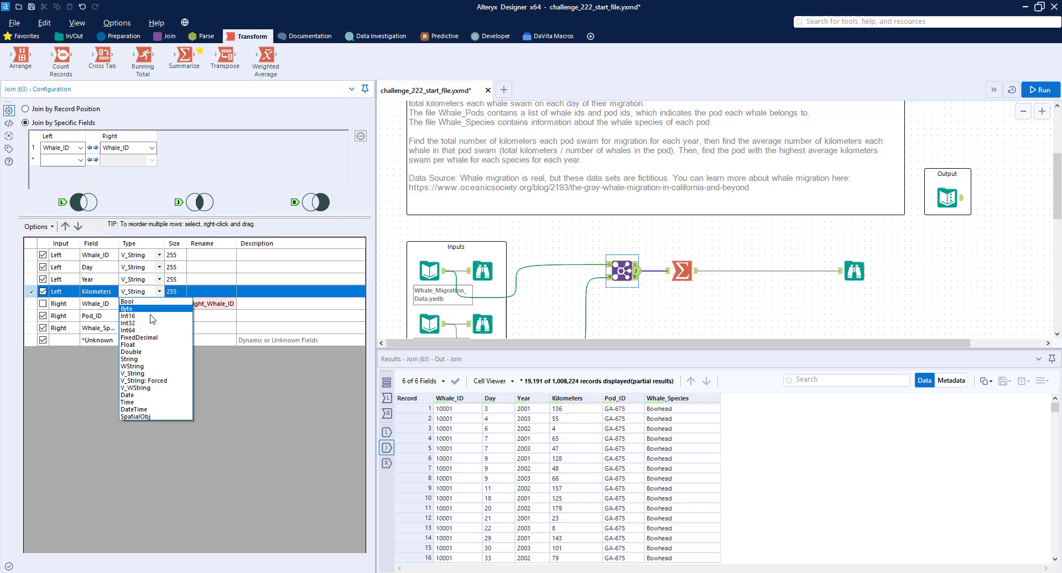
pyautogui.click(148, 354)
# Step: Add Sum of Kilometers and Count Distinct of Whale_ID, then run to get 20,252 records
pyautogui.click(681, 270)
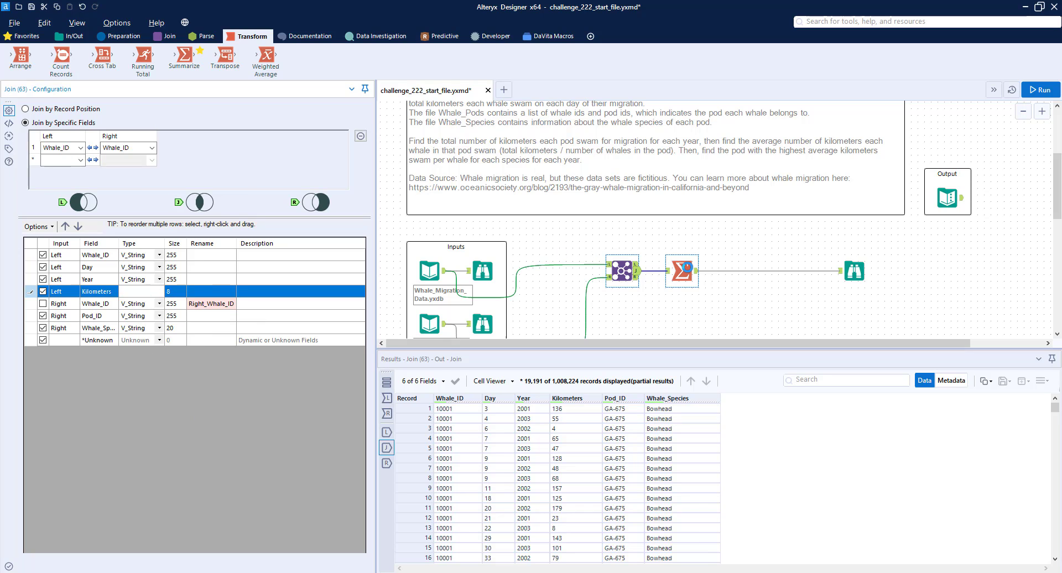
pyautogui.click(108, 175)
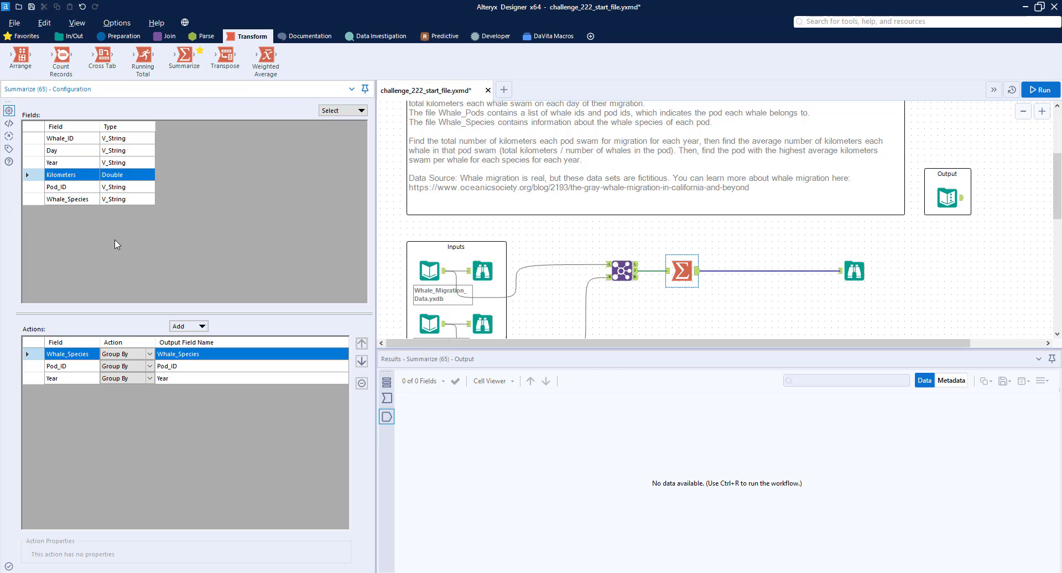
pyautogui.click(188, 326)
pyautogui.click(200, 356)
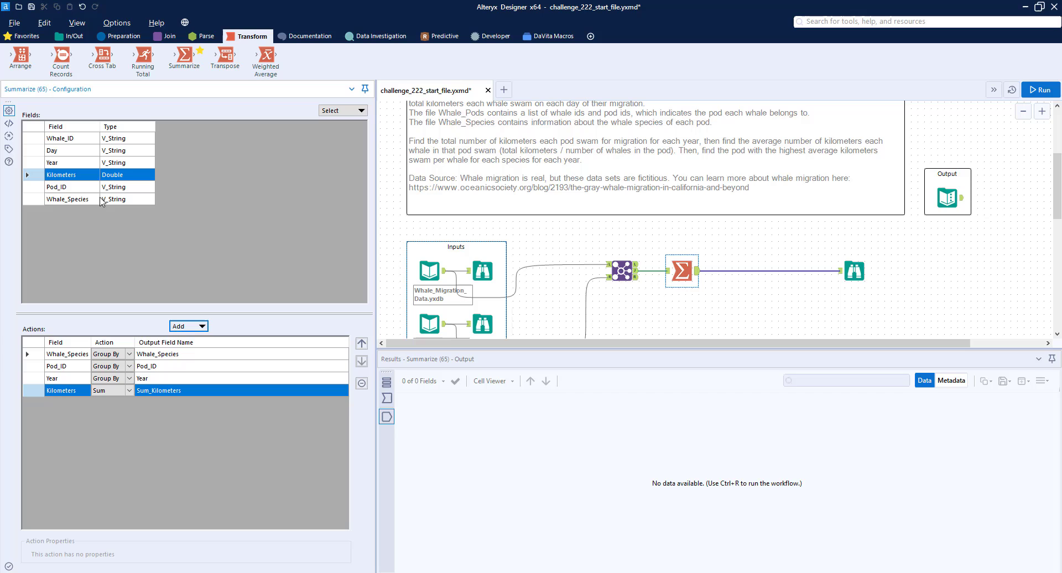
pyautogui.click(64, 140)
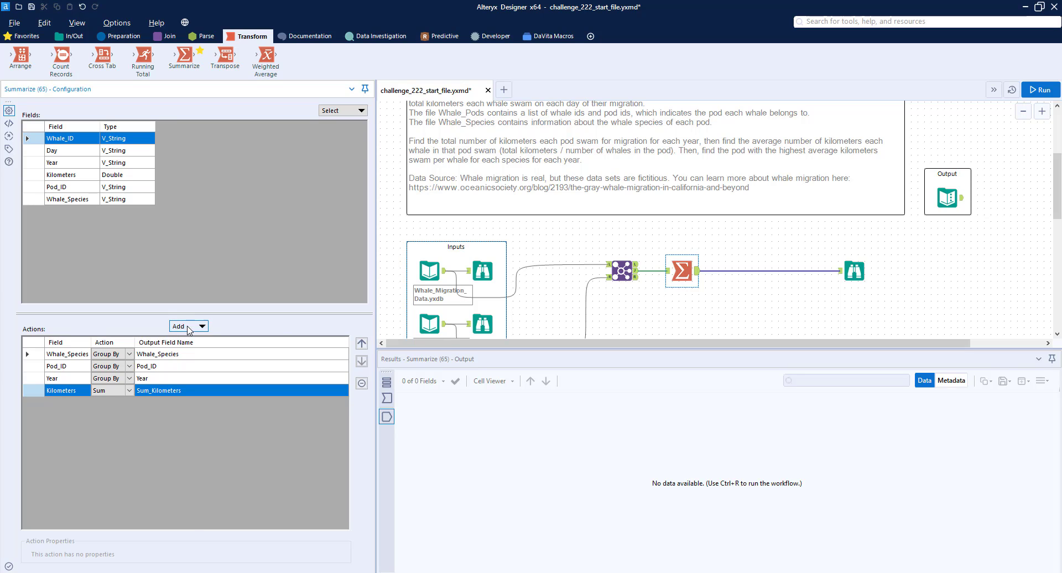
pyautogui.click(188, 327)
pyautogui.click(224, 389)
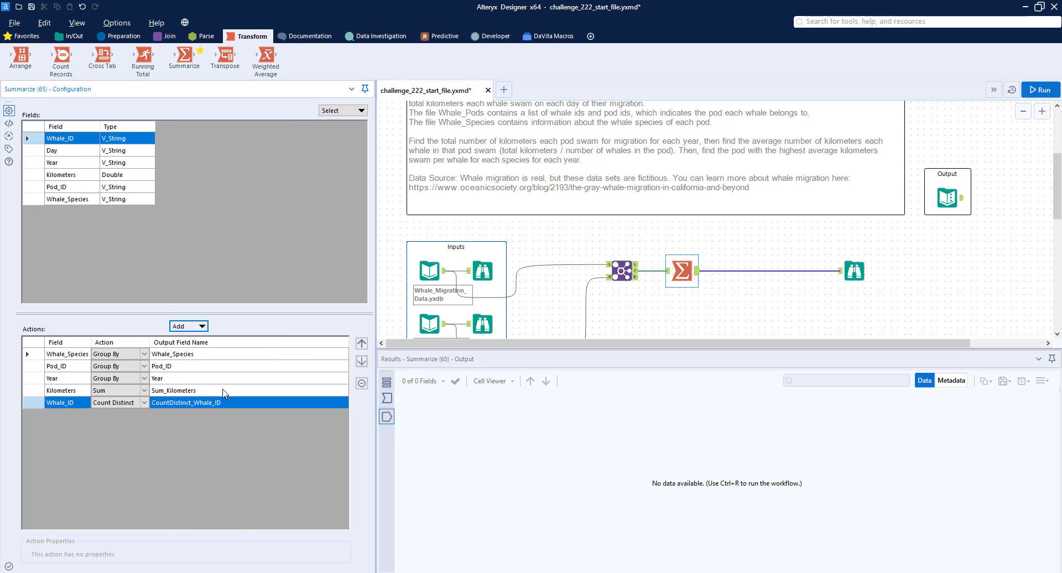
pyautogui.click(1044, 89)
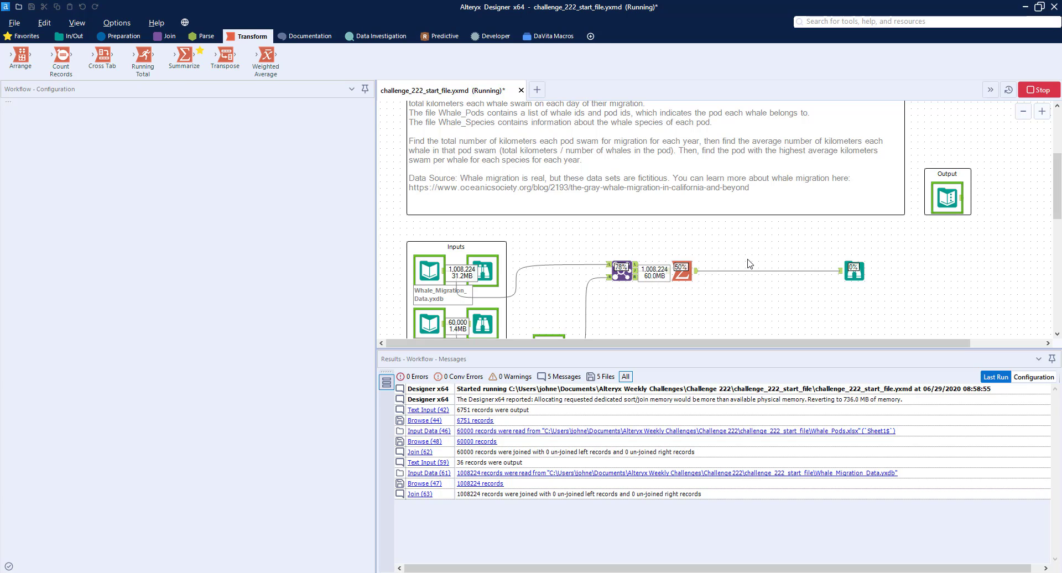
pyautogui.click(682, 270)
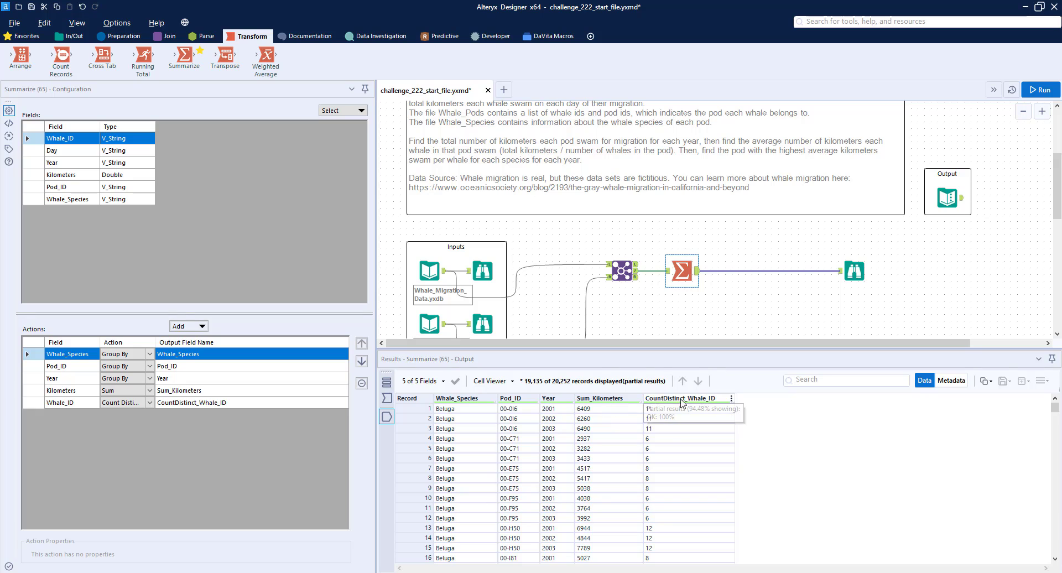
# Step: Add a Formula after Summarize creating Double column avg. km = [Sum_Kilometers]/[CountDistinct_Whale_ID]
pyautogui.click(132, 42)
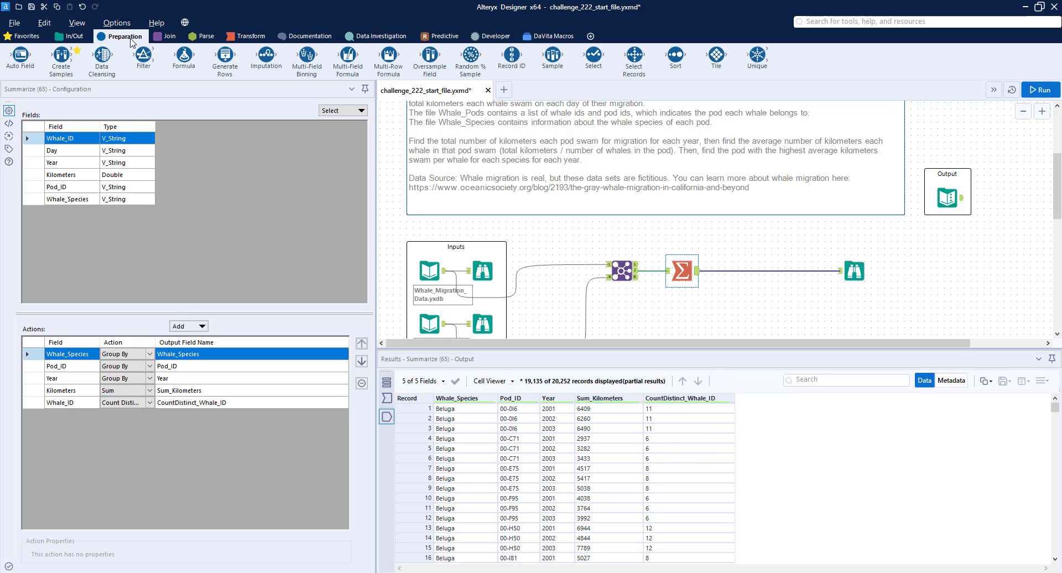
pyautogui.moveTo(184, 55); pyautogui.dragTo(747, 271)
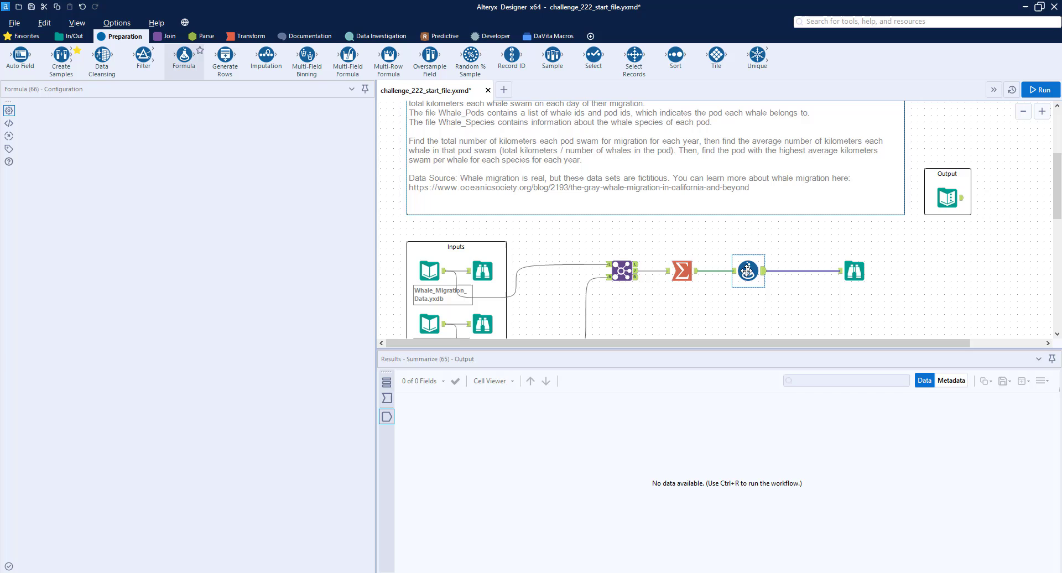
pyautogui.click(105, 117)
pyautogui.click(107, 131)
pyautogui.write('avg. km')
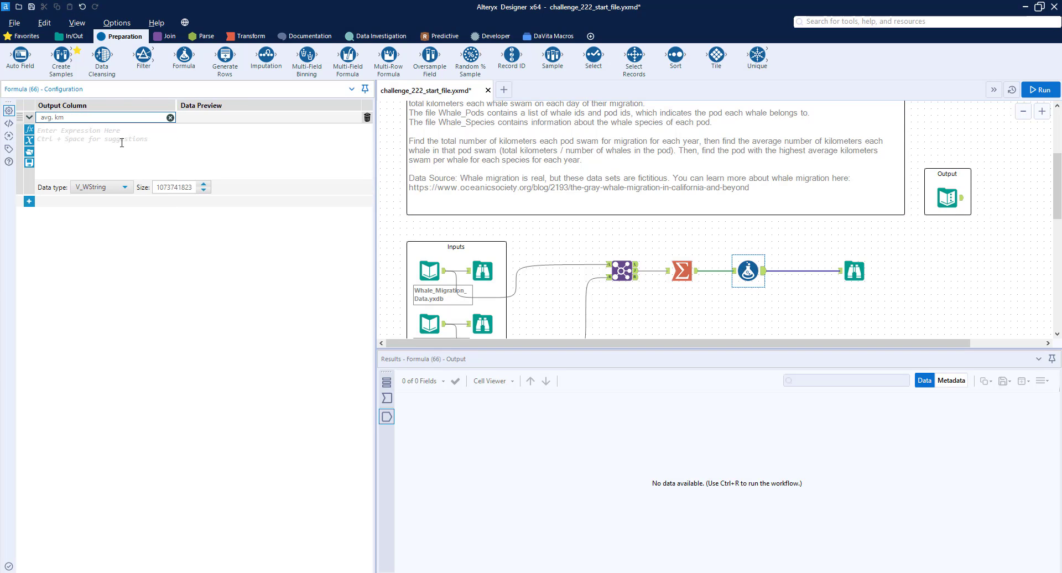
pyautogui.click(121, 142)
pyautogui.write('[sum')
pyautogui.click(123, 142)
pyautogui.write('/')
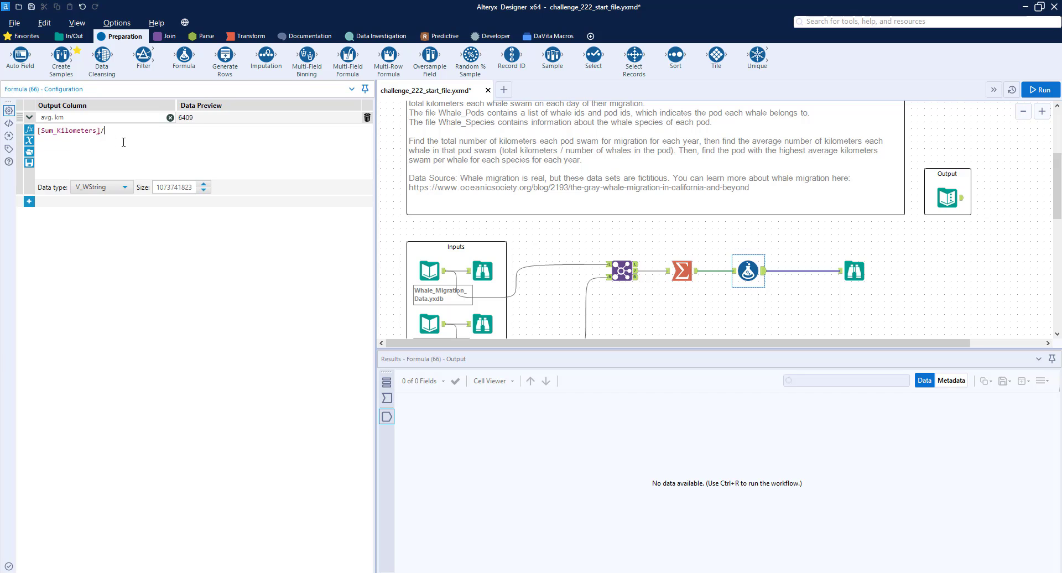
pyautogui.write('[C')
pyautogui.click(124, 142)
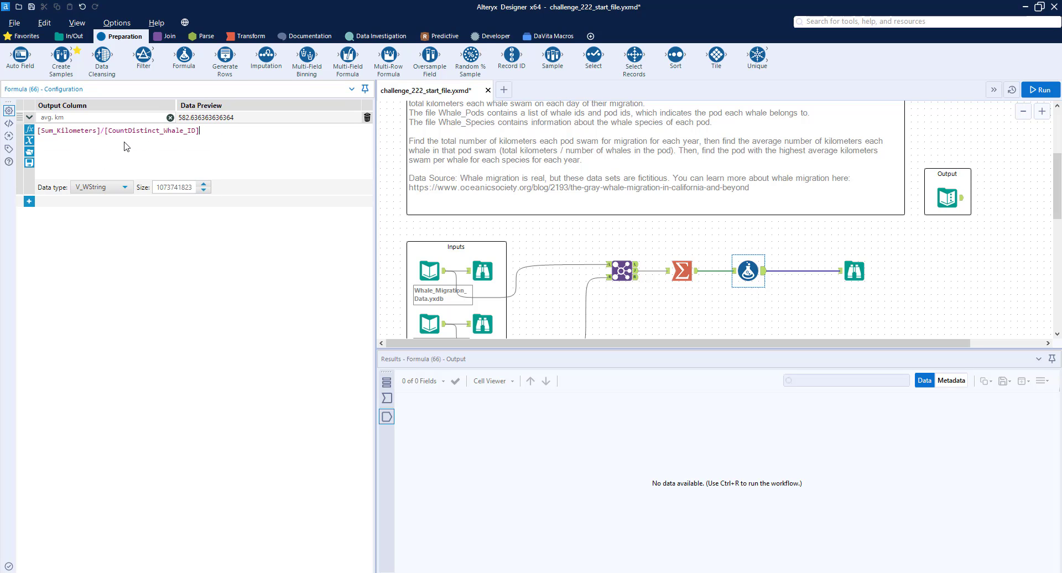
pyautogui.click(120, 192)
pyautogui.scroll(-1, 101, 260)
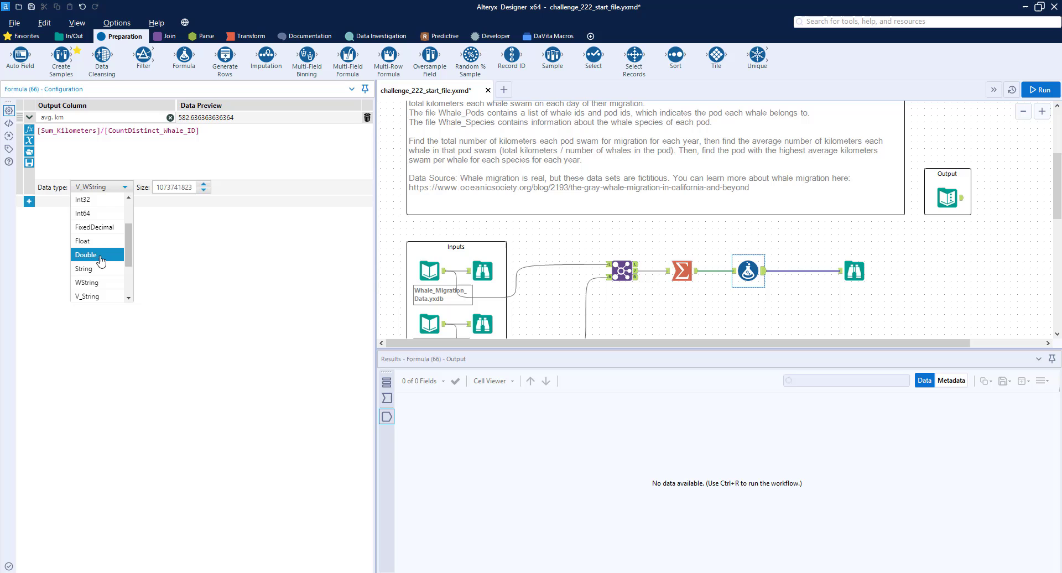
pyautogui.click(101, 260)
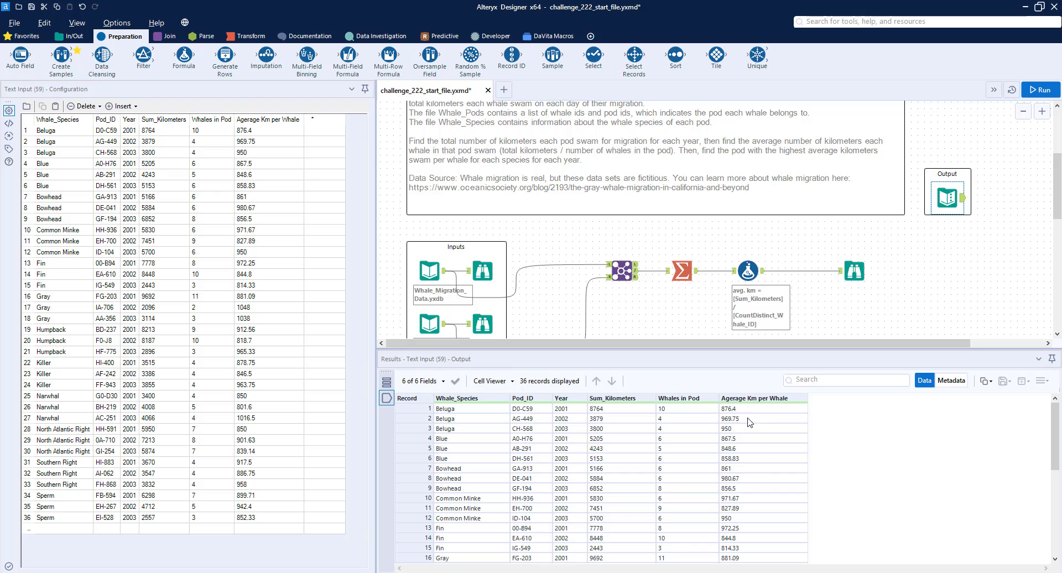
# Step: Wrap the avg. km expression in Round(..., .01) and rerun, giving 20,252 rounded records
pyautogui.click(747, 271)
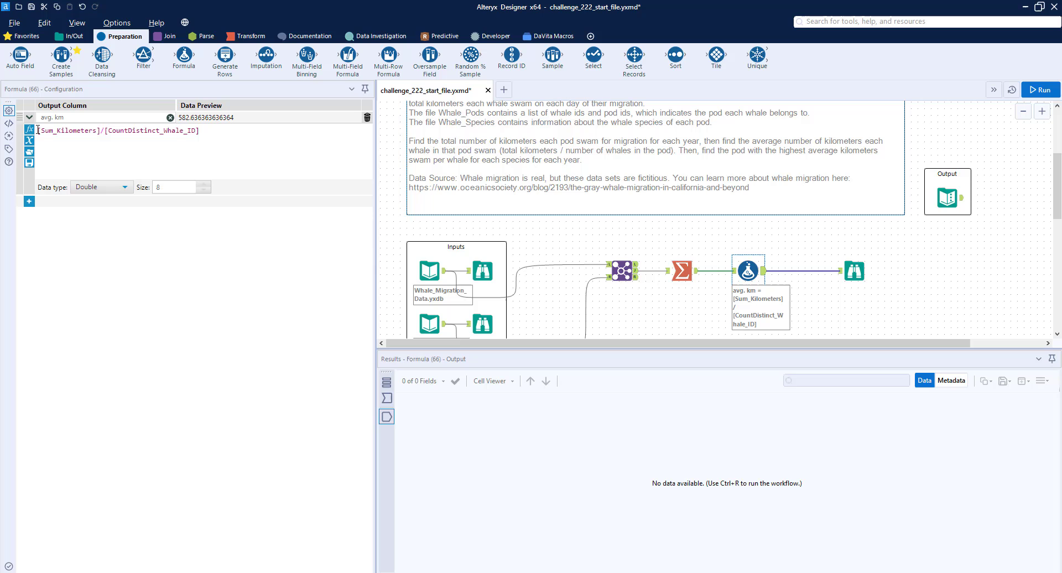
pyautogui.click(38, 130)
pyautogui.write('Round(')
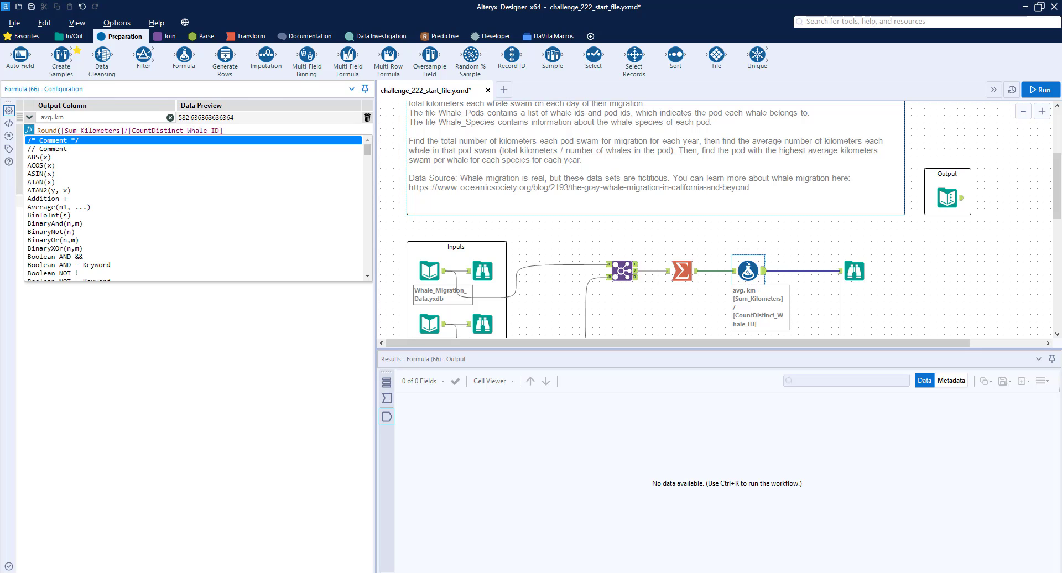
pyautogui.press('Escape')
pyautogui.write(',')
pyautogui.press('Escape')
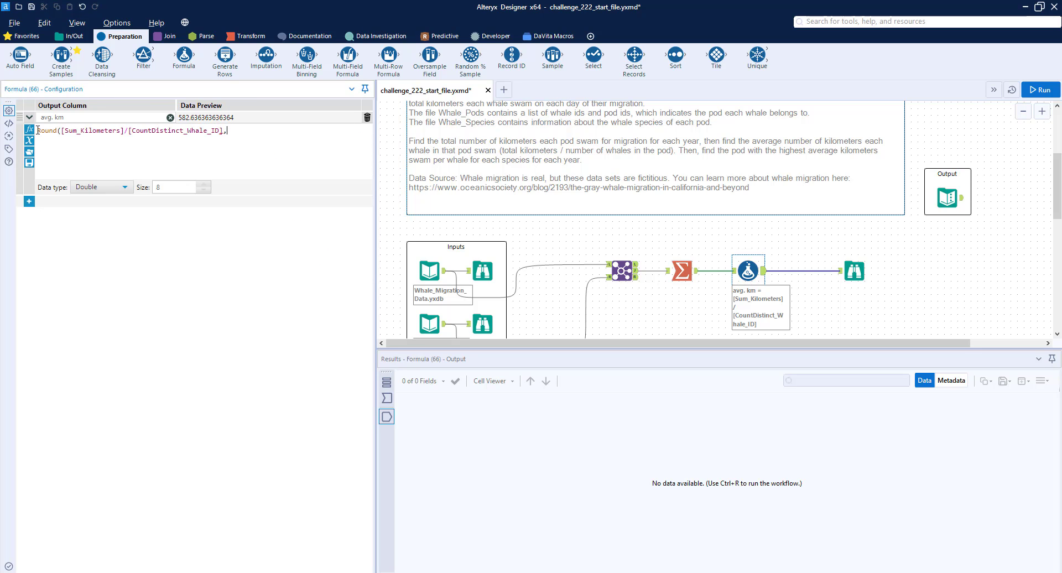
pyautogui.write('.01)')
pyautogui.click(1040, 91)
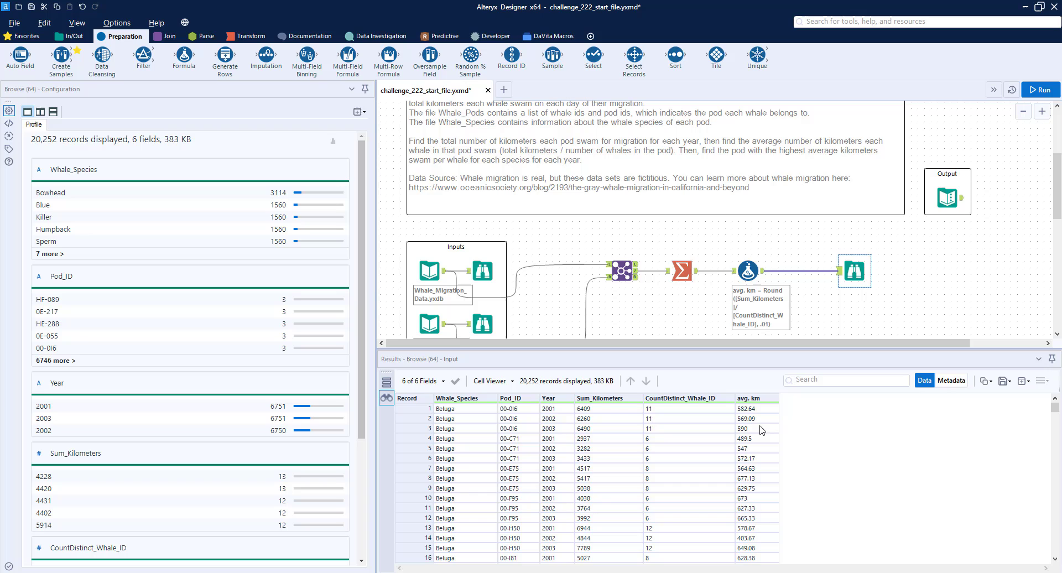
pyautogui.moveTo(848, 263); pyautogui.dragTo(954, 263)
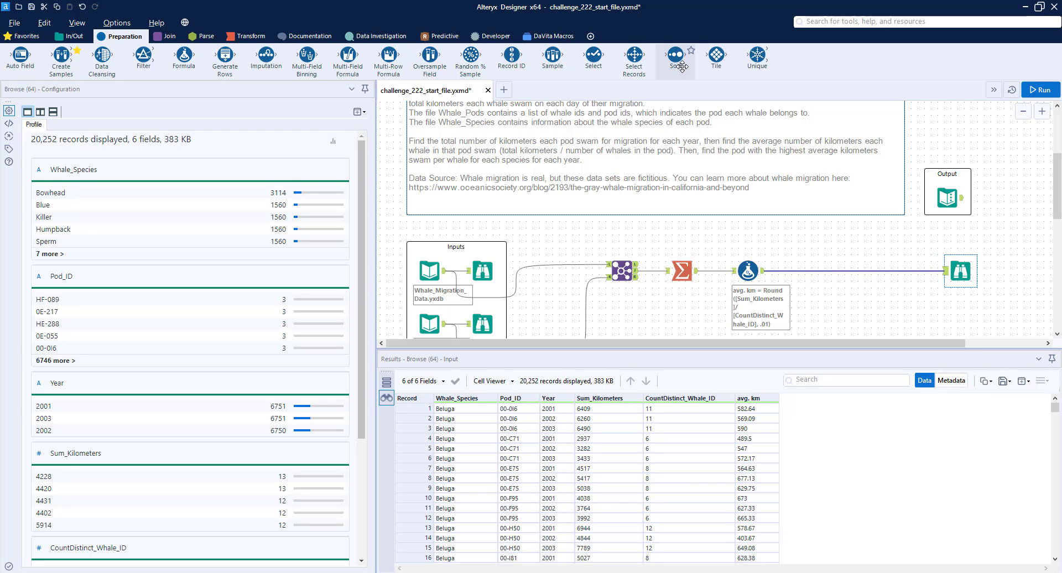
# Step: Add a Sort after the Formula: Whale_Species and Year ascending, then avg. km descending
pyautogui.scroll(1, 627, 163)
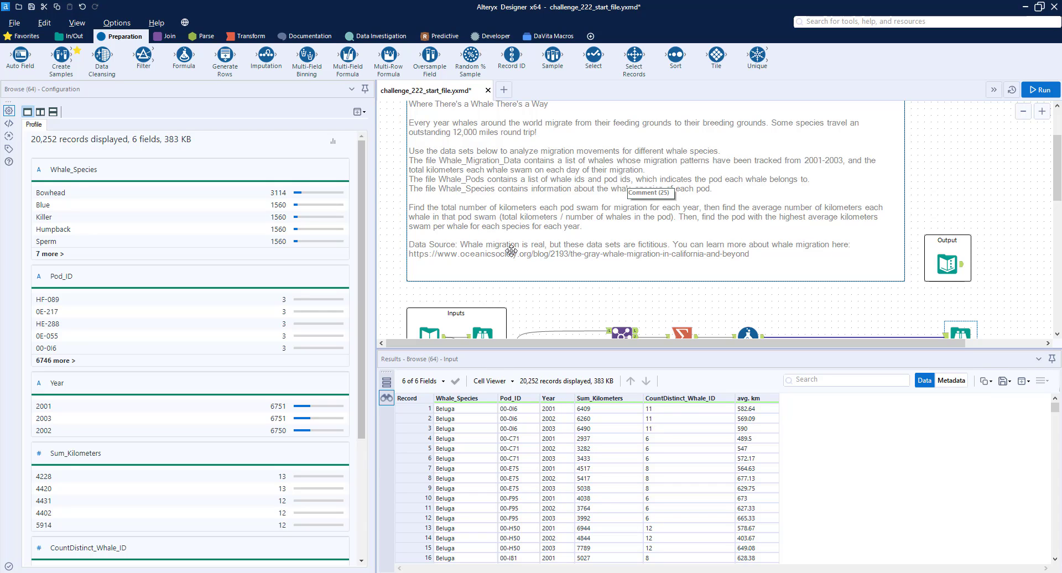
pyautogui.scroll(-1, 753, 313)
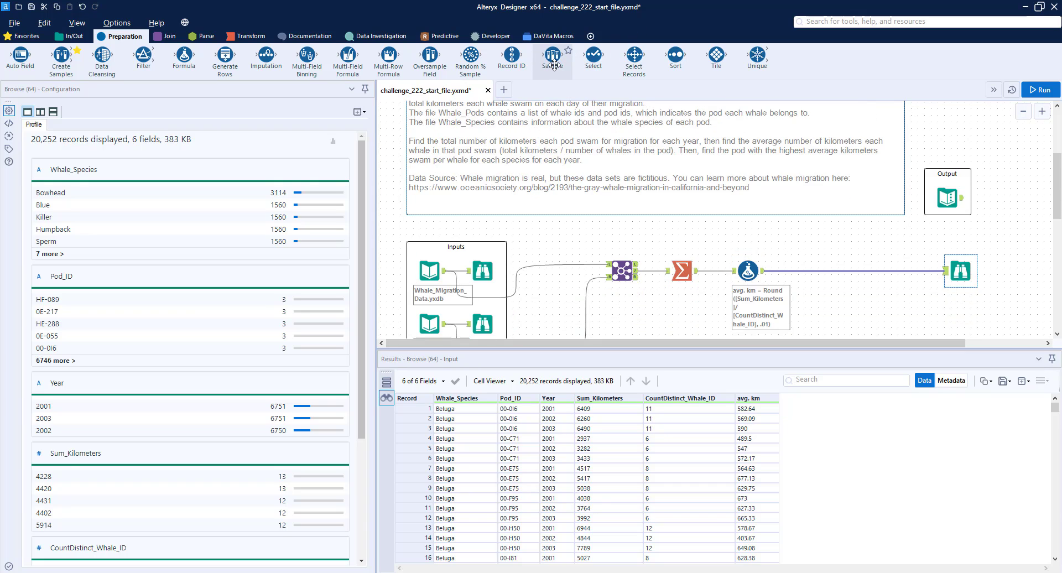
pyautogui.moveTo(675, 56); pyautogui.dragTo(811, 270)
pyautogui.click(77, 142)
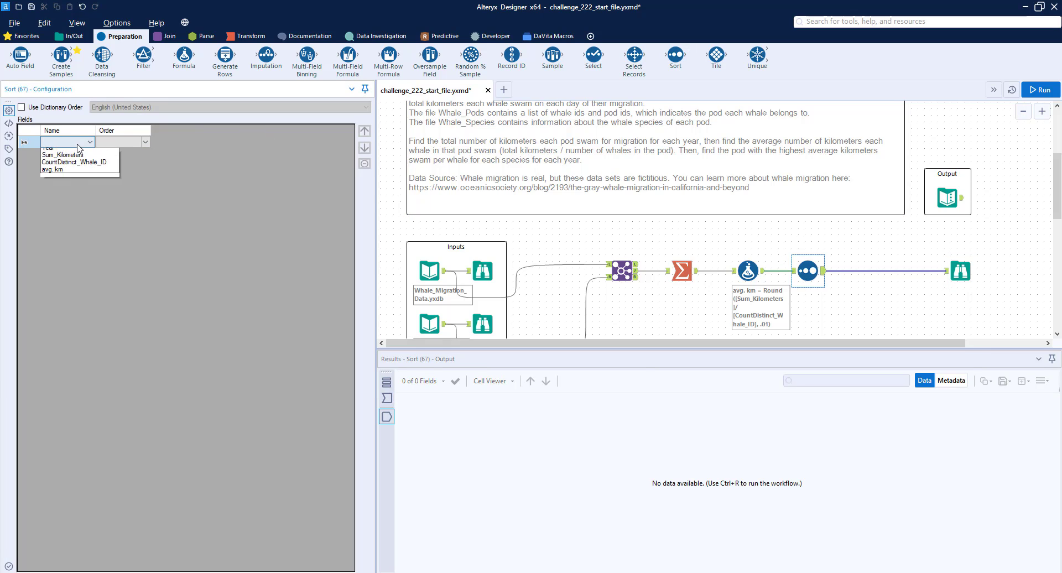
pyautogui.click(79, 152)
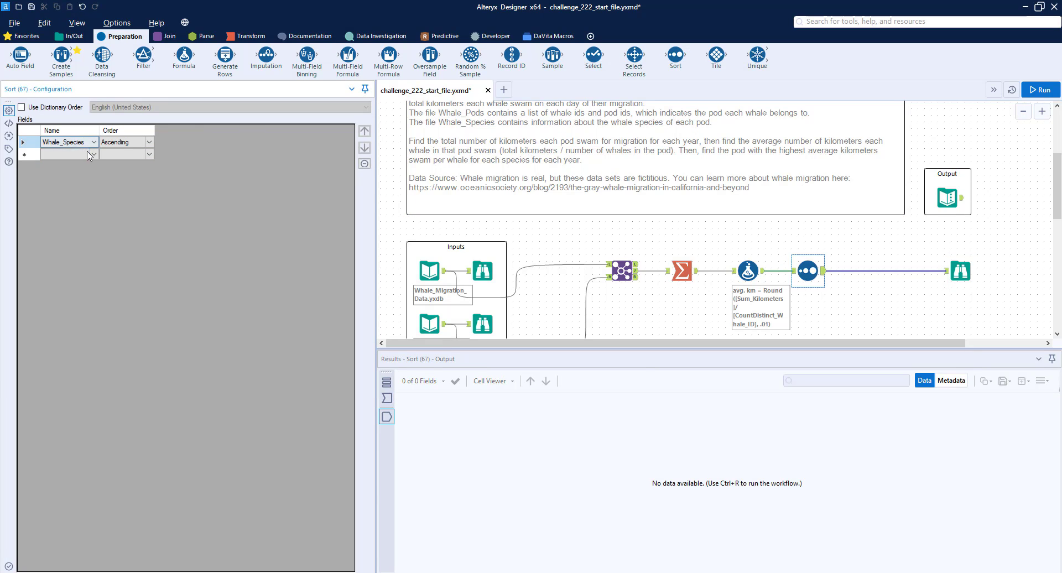
pyautogui.click(87, 155)
pyautogui.click(68, 179)
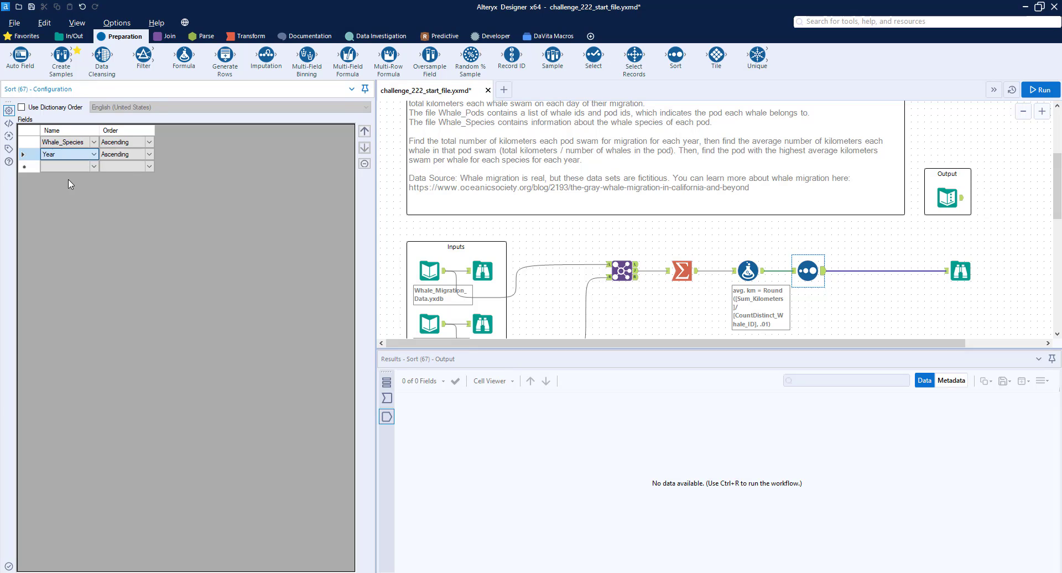
pyautogui.click(76, 171)
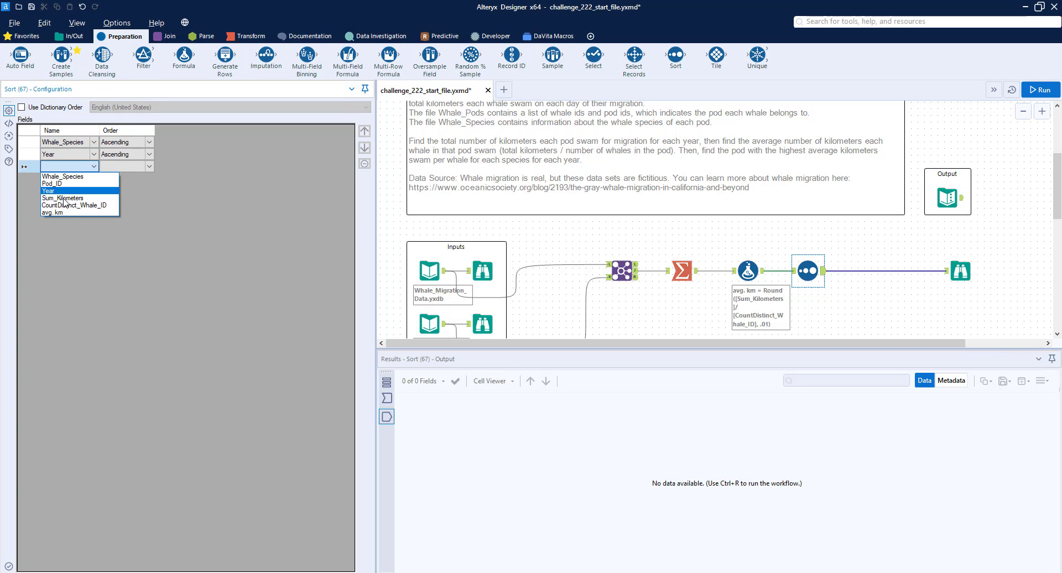
pyautogui.click(61, 211)
pyautogui.click(125, 166)
pyautogui.click(125, 166)
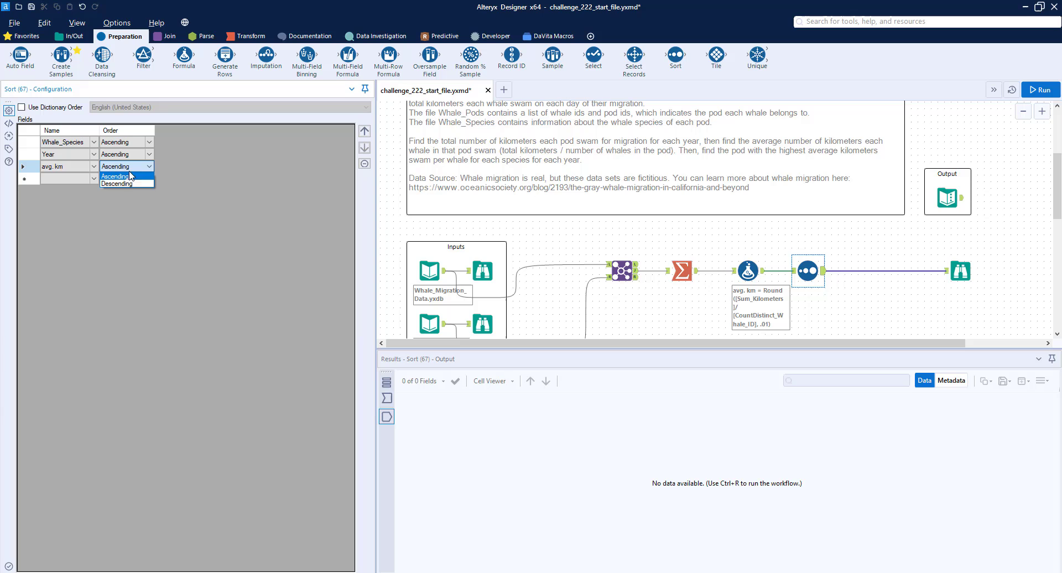
pyautogui.click(118, 184)
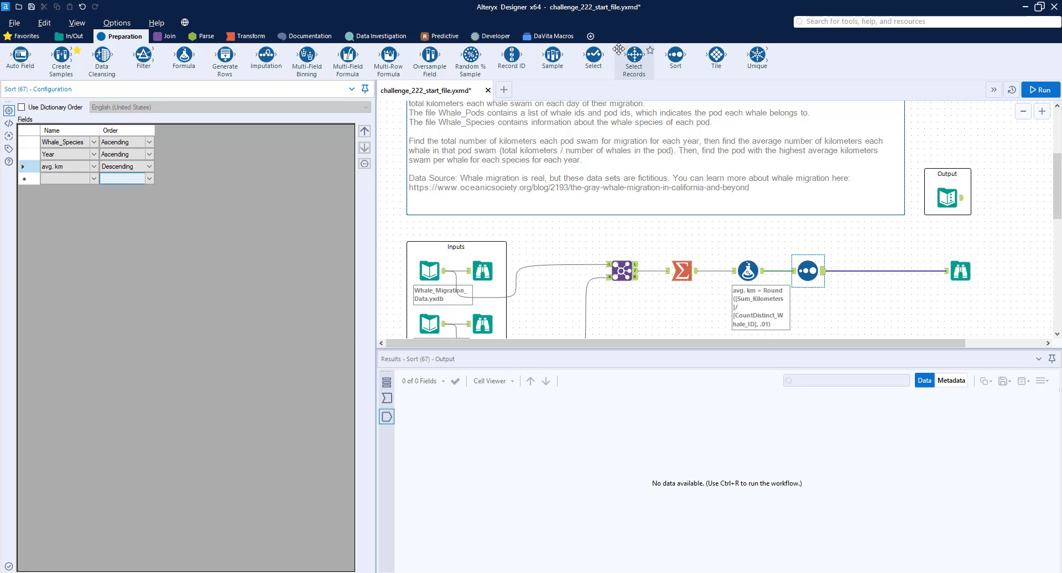
# Step: Add a Sample tool keeping the first 1 row, grouped by Whale_Species and Year
pyautogui.moveTo(553, 58); pyautogui.dragTo(874, 271)
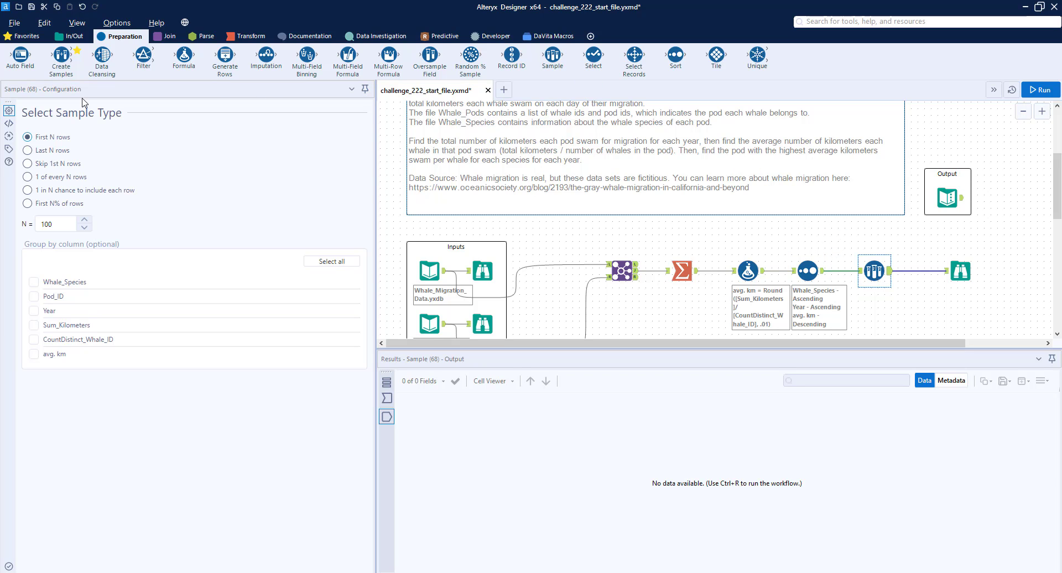
pyautogui.moveTo(73, 224); pyautogui.dragTo(17, 220)
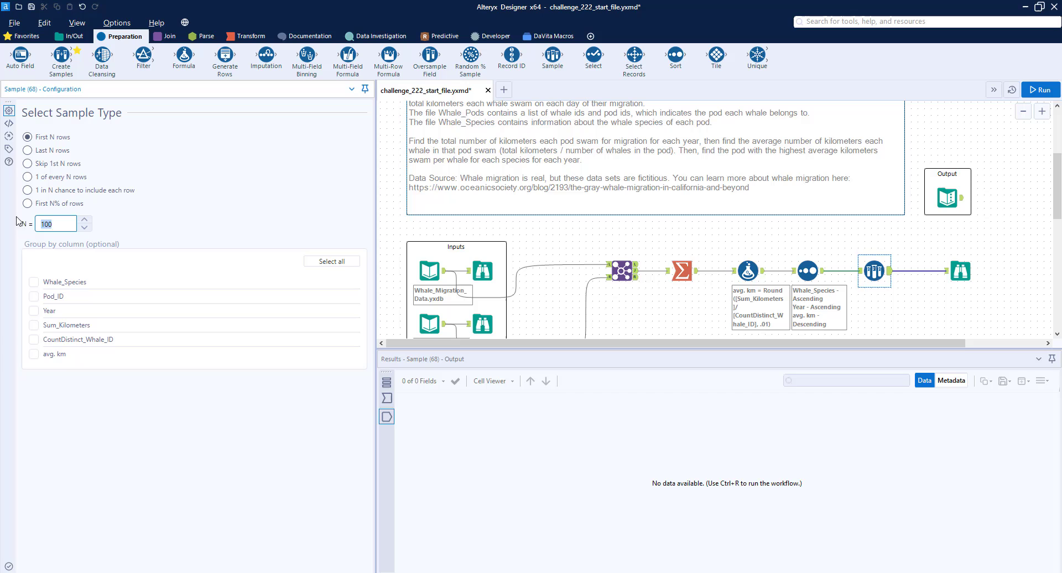
pyautogui.write('1')
pyautogui.click(35, 283)
pyautogui.click(33, 311)
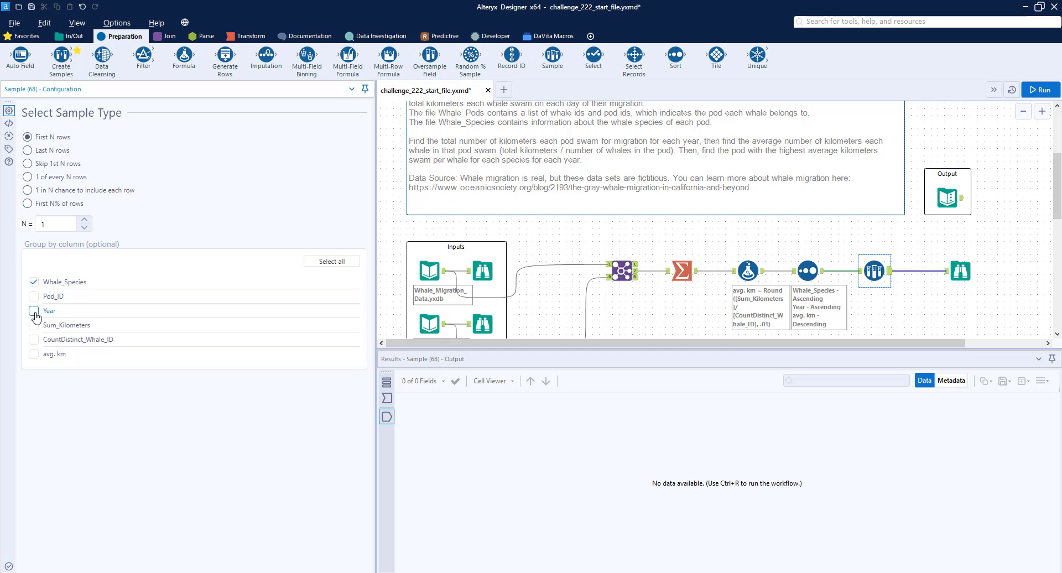
# Step: Run the workflow, compare the 36 results with the expected output, and add a Select tool
pyautogui.click(1044, 90)
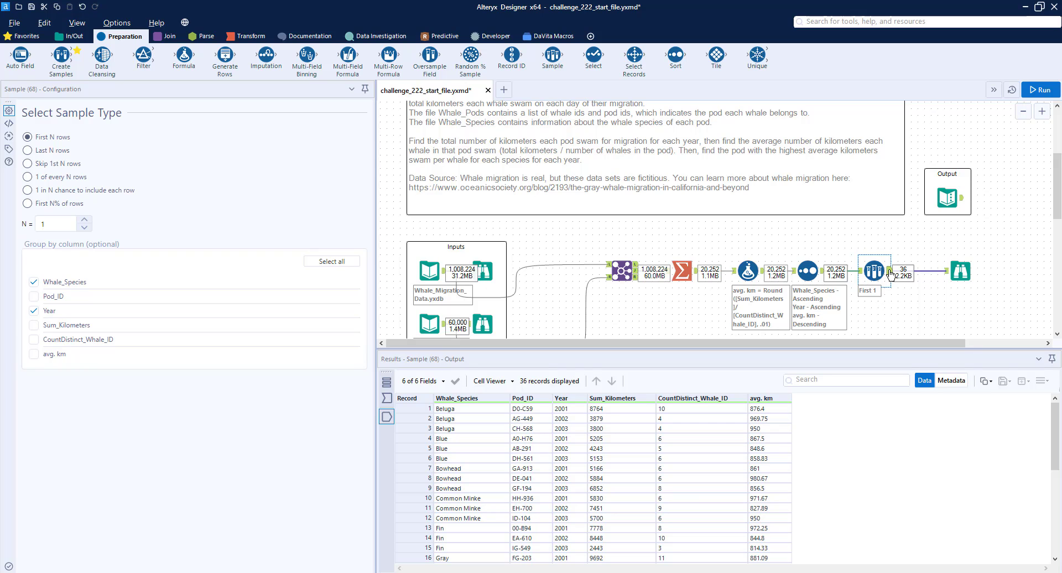
pyautogui.click(961, 268)
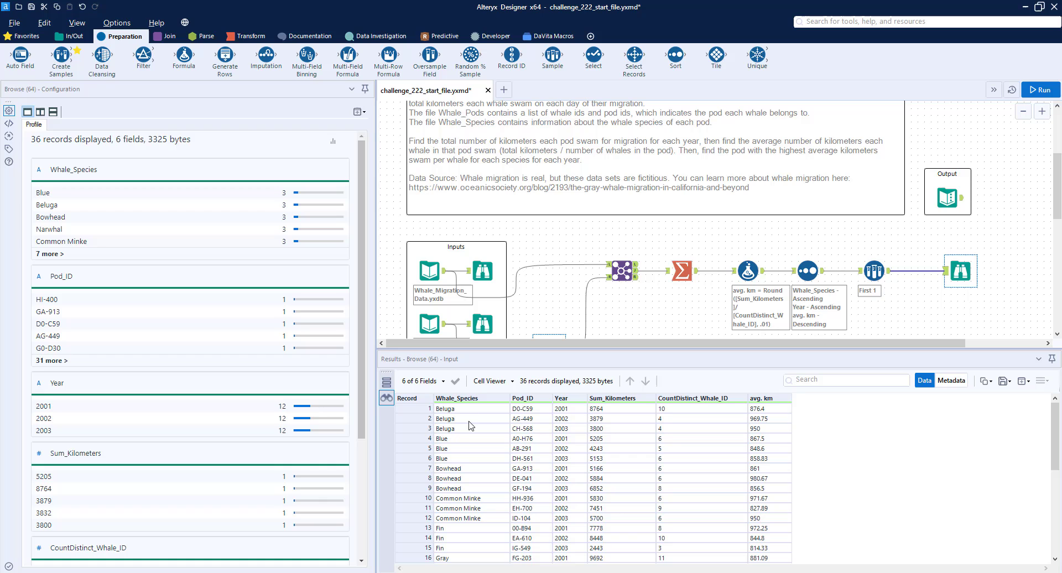
pyautogui.click(961, 207)
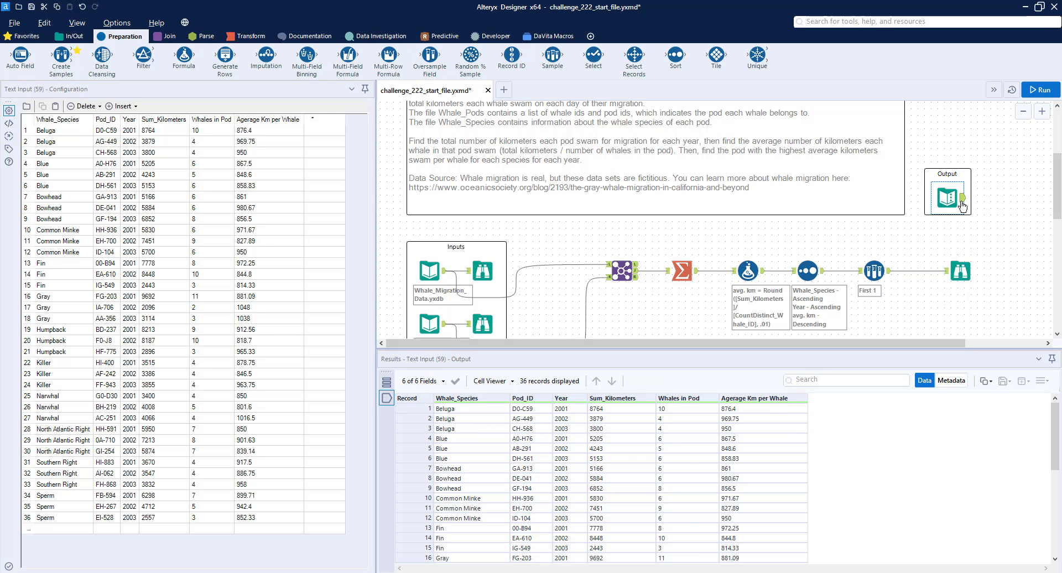
pyautogui.click(964, 272)
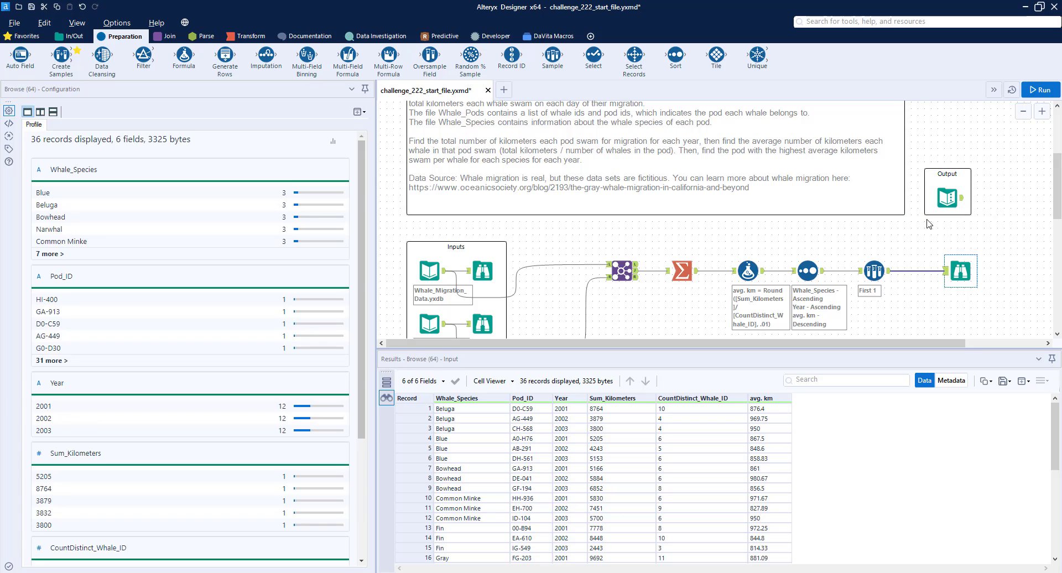
pyautogui.moveTo(593, 56); pyautogui.dragTo(924, 271)
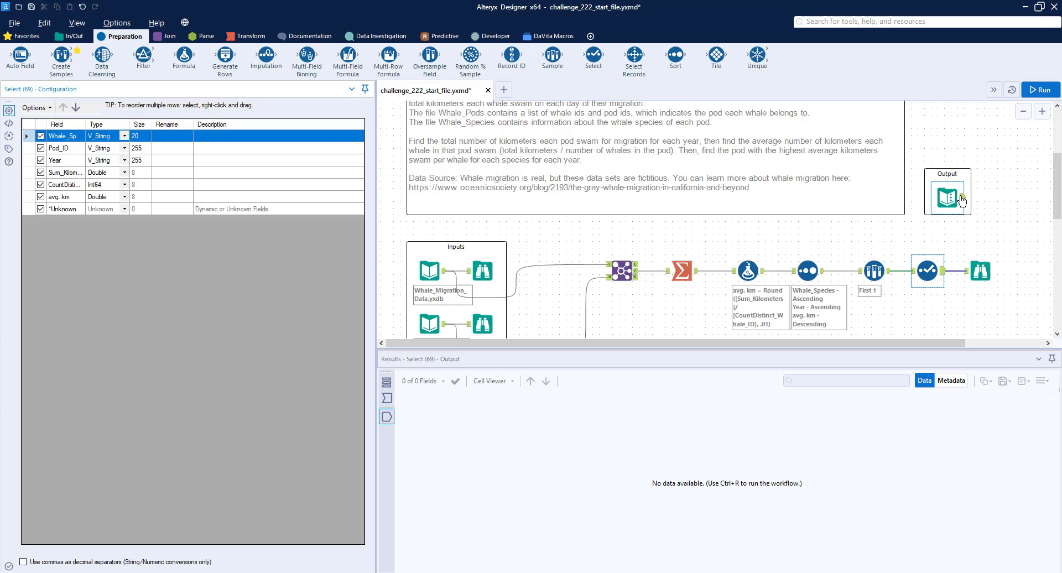
# Step: Rename CountDistinct_Whale_ID to 'Whales in Pod' and avg. km to 'Average Km per Whale', then rerun
pyautogui.click(961, 200)
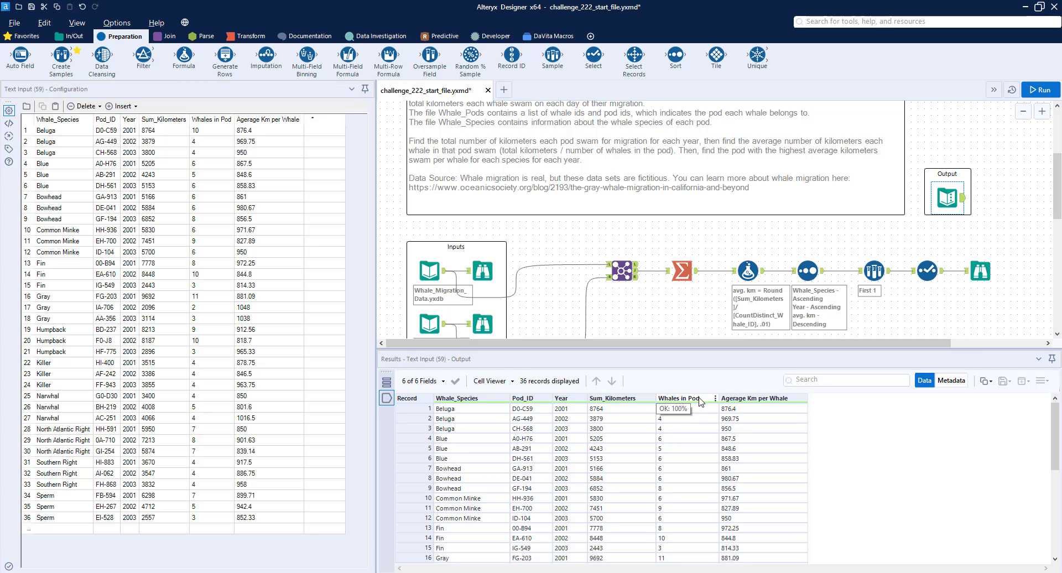
pyautogui.click(928, 270)
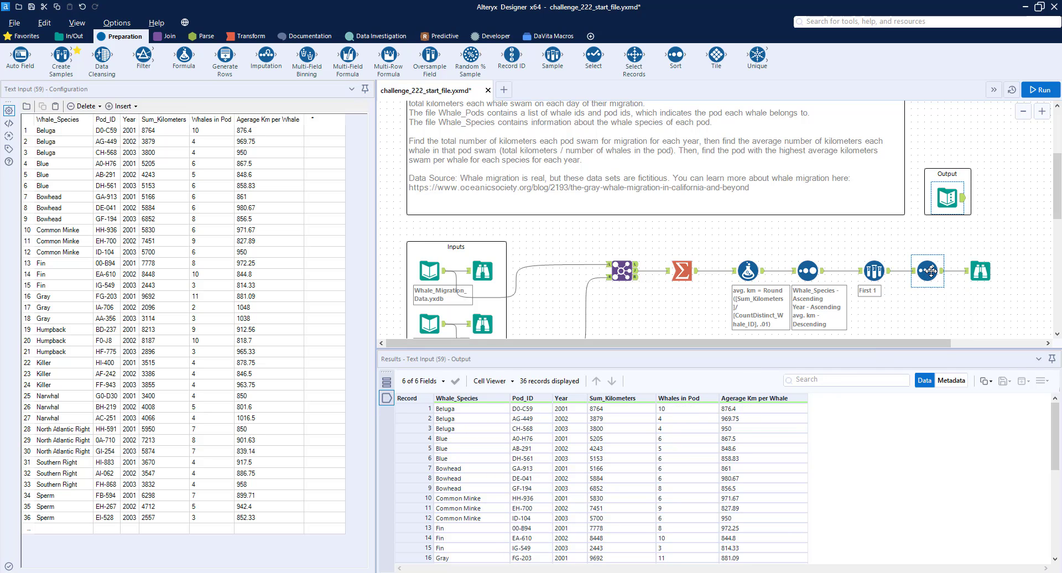
pyautogui.click(163, 188)
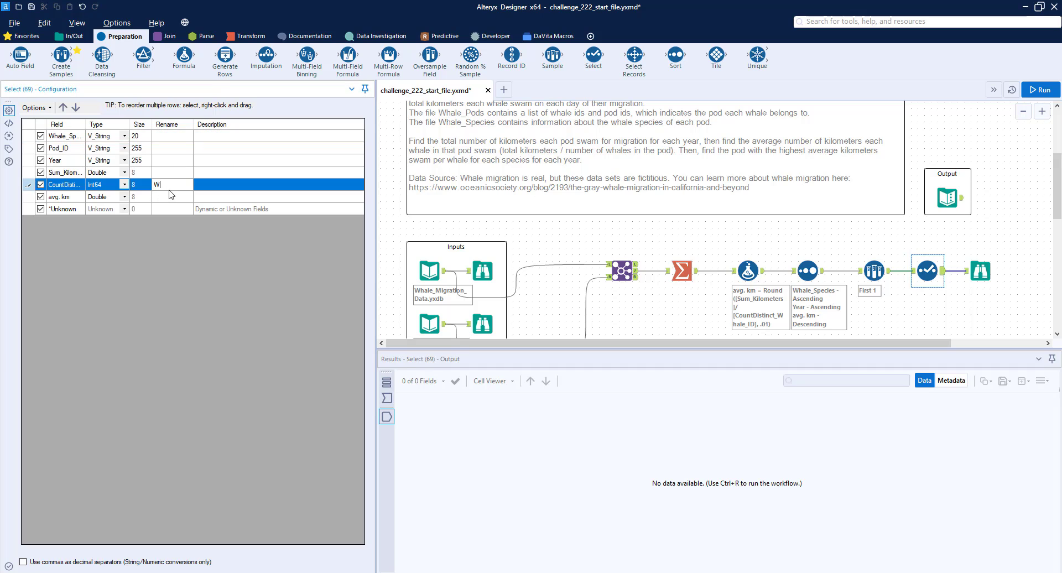
pyautogui.write('Whales in Pod')
pyautogui.click(168, 194)
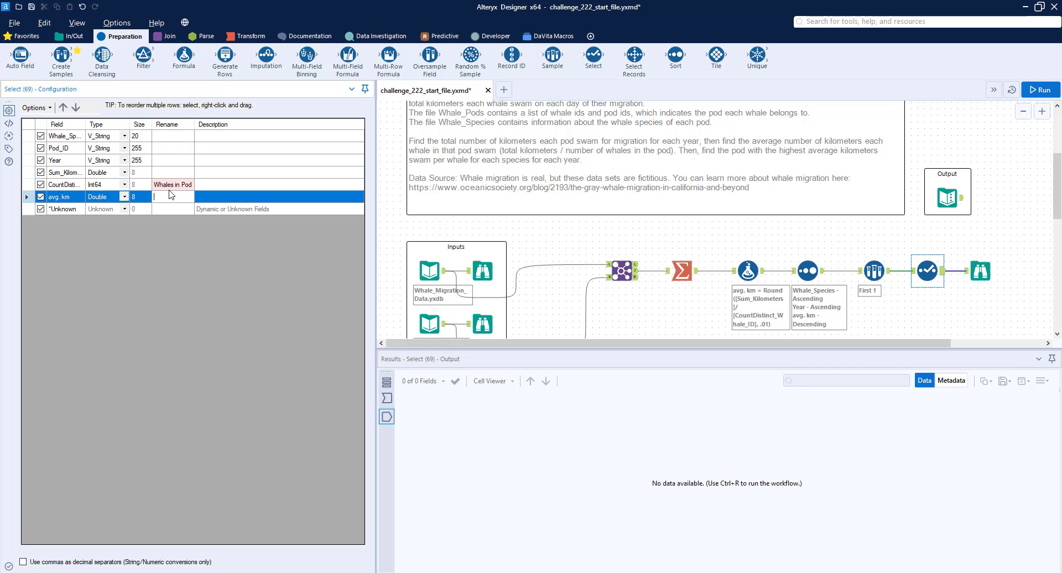
pyautogui.write('Average Km')
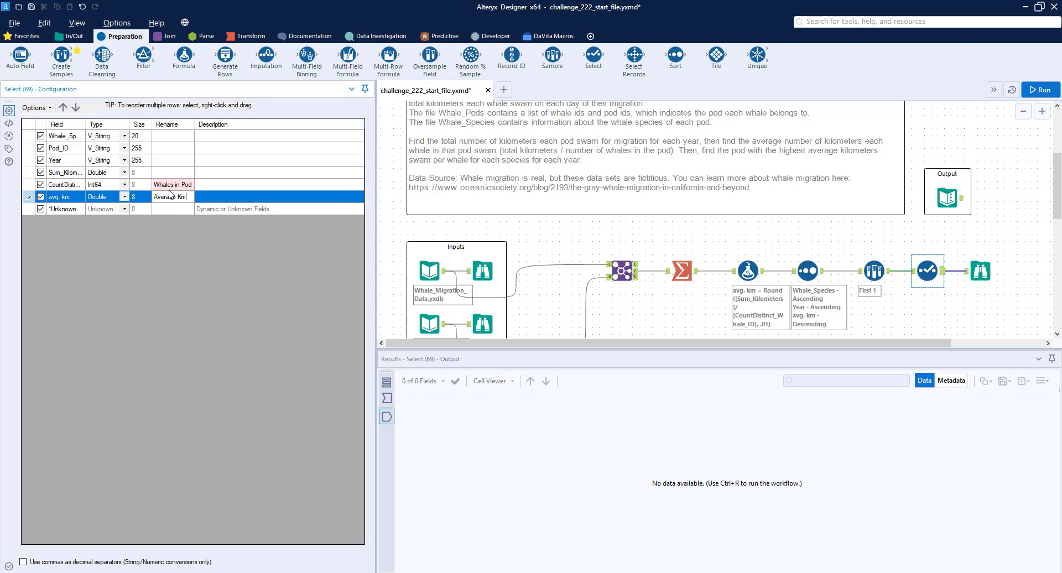
pyautogui.write(' per Whale')
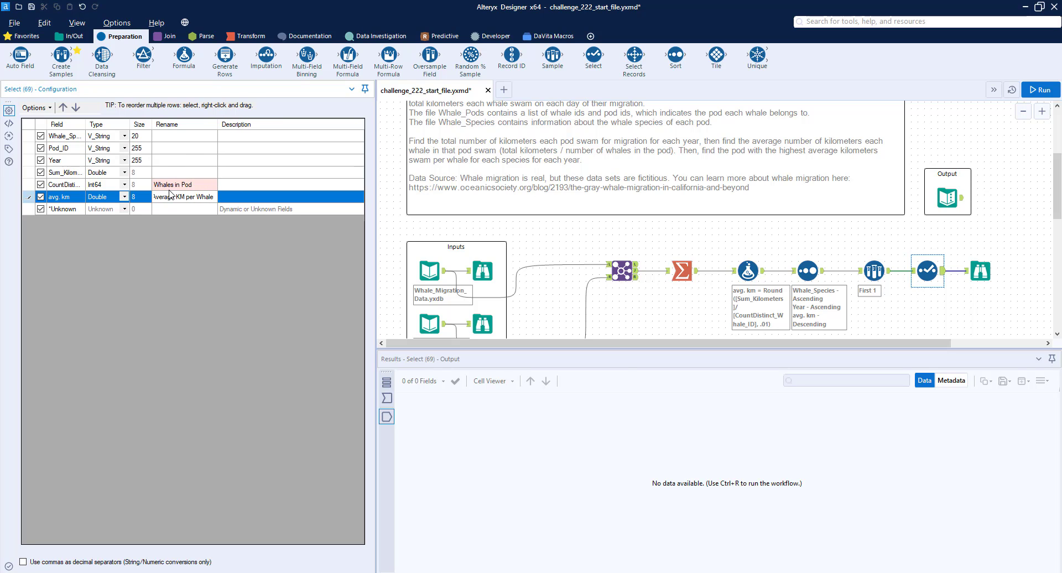
pyautogui.hotkey('ctrl', 'r')
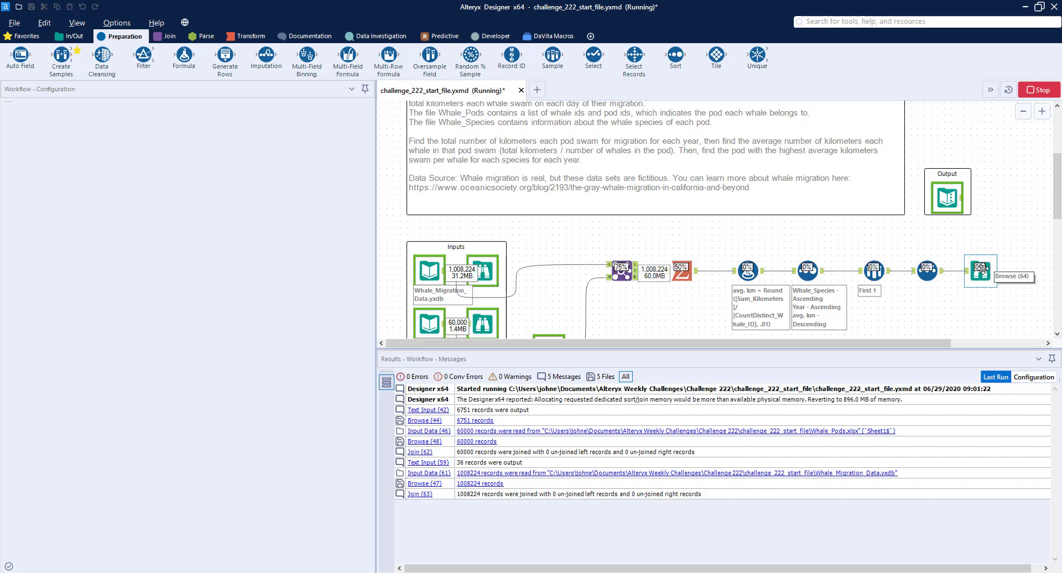
# Step: Compare the final 36-record results against the expected output table
pyautogui.click(980, 266)
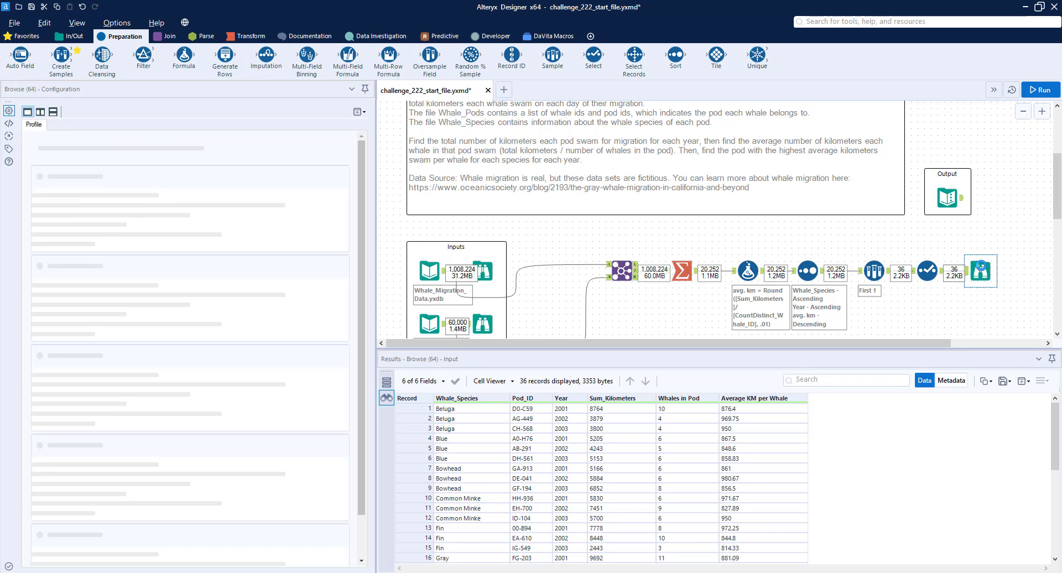
pyautogui.click(963, 210)
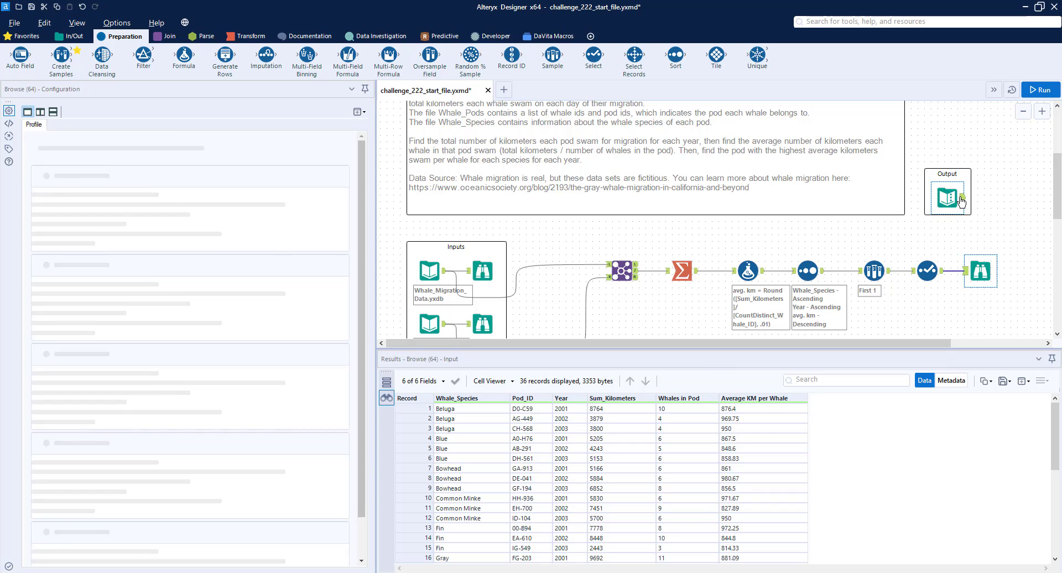
pyautogui.click(981, 271)
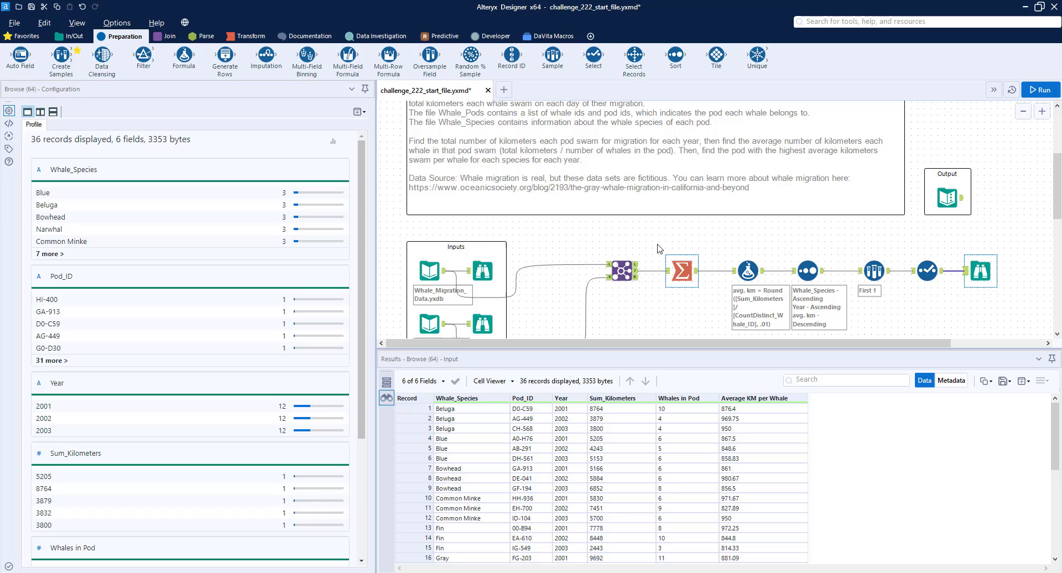
pyautogui.scroll(-3, 660, 249)
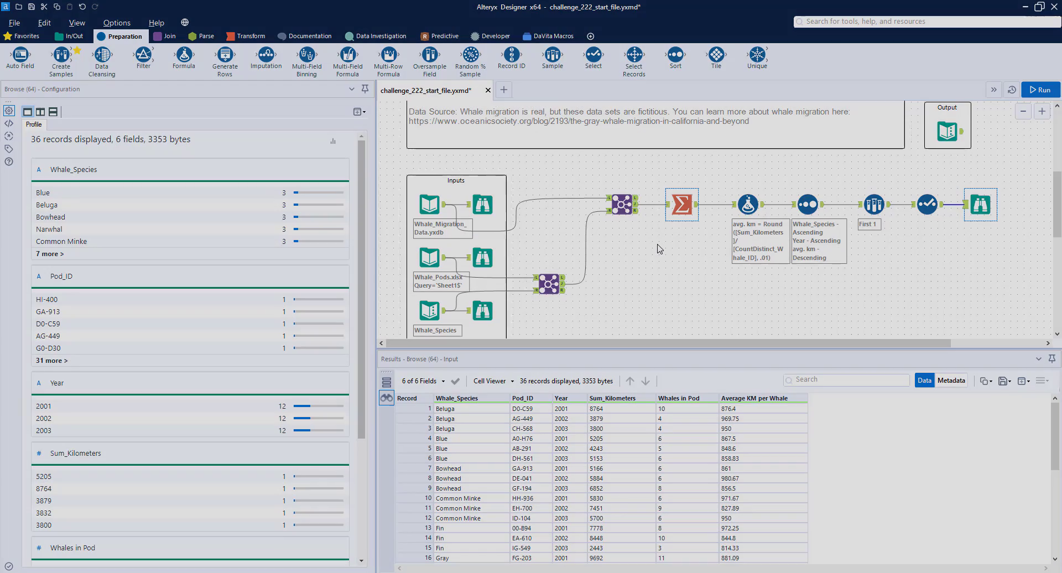